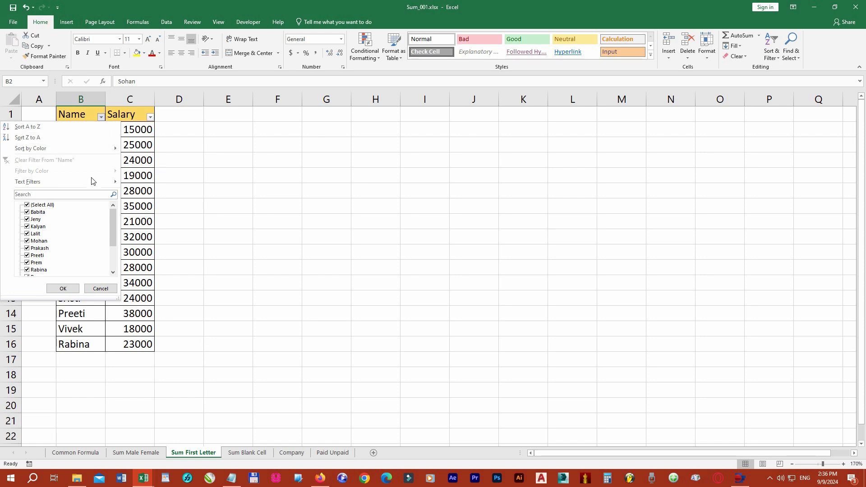
- Filter the Name column to show only names that begin with S
mouse_move(92, 181)
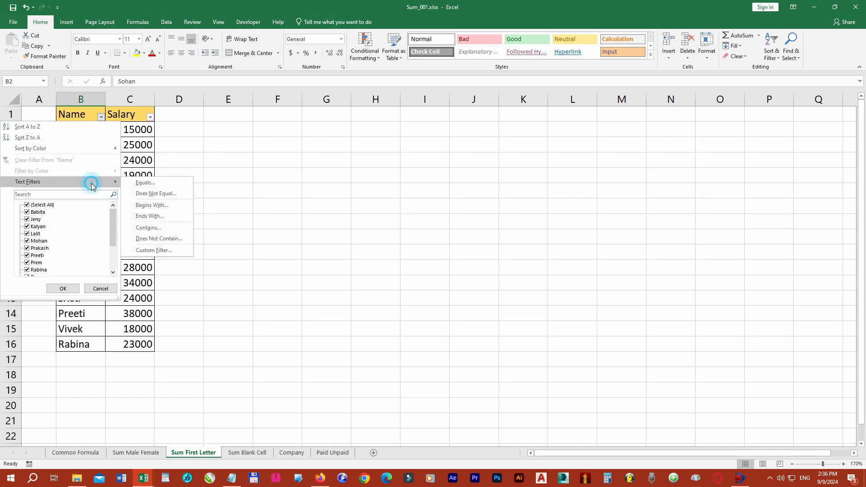
click(165, 205)
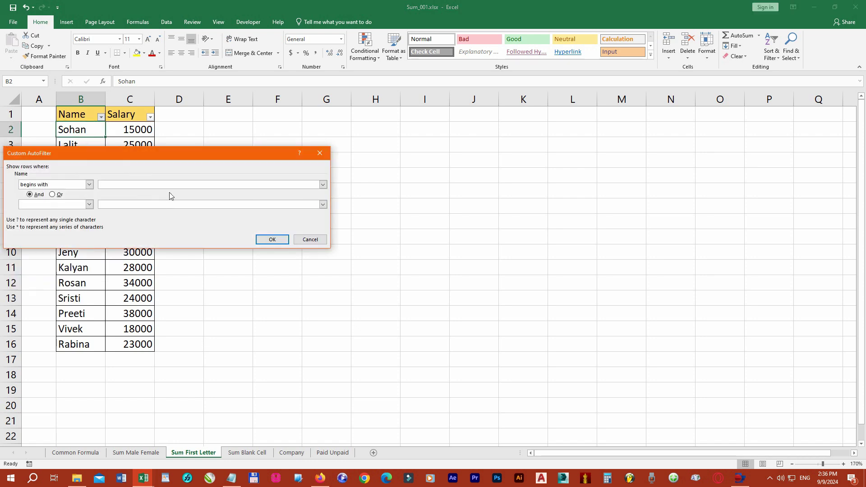
click(273, 239)
- Enter an AutoSum subtotal of the filtered salaries, =SUBTOTAL(9,C2:C16), in cell C17
click(126, 177)
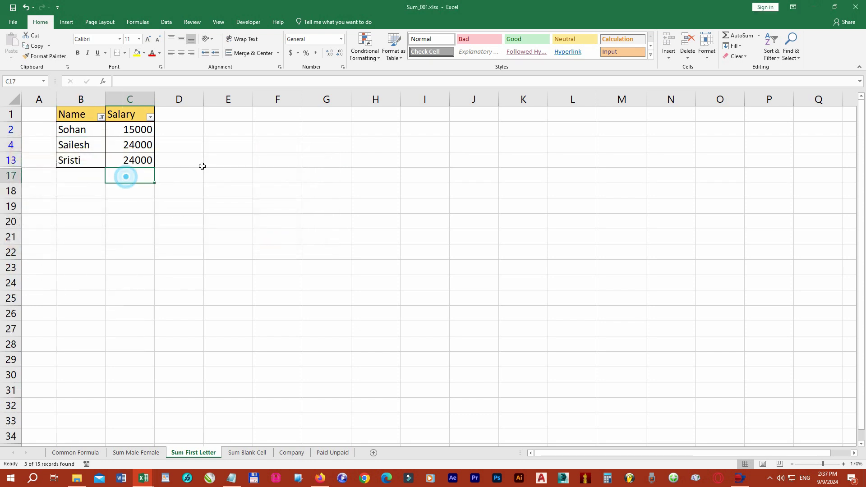
key(alt+equal)
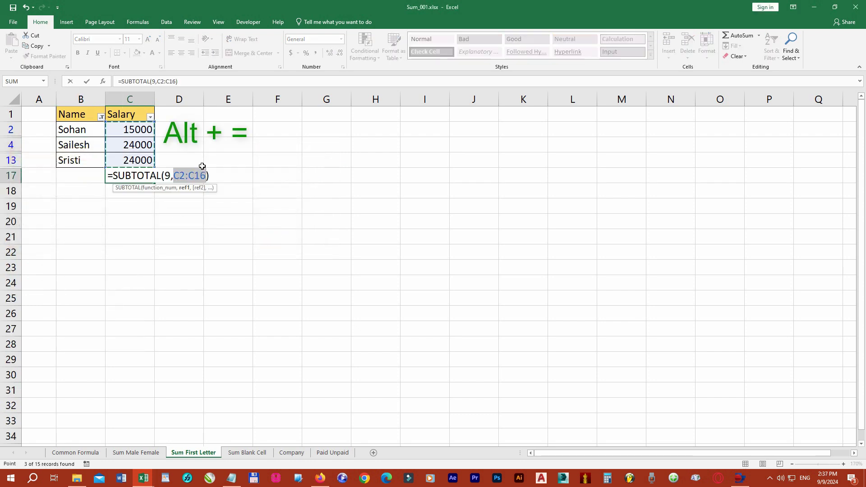
key(Return)
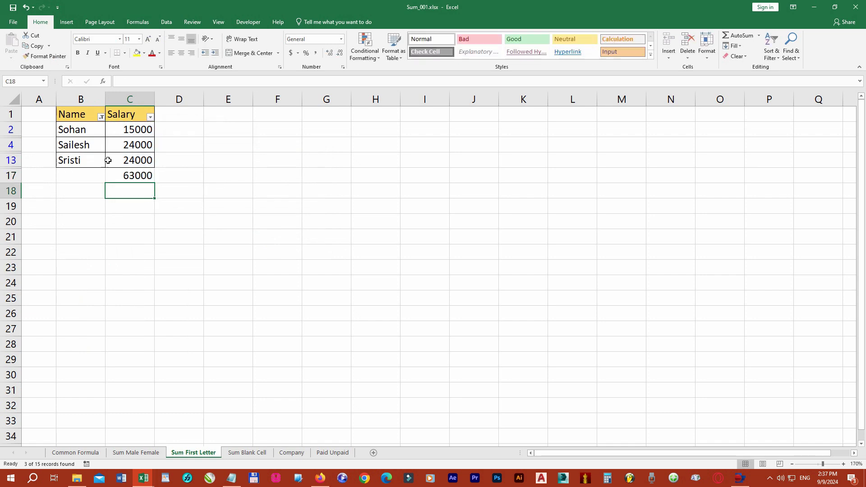
- Change the Name column's text filter to names that begin with P
click(101, 118)
mouse_move(85, 179)
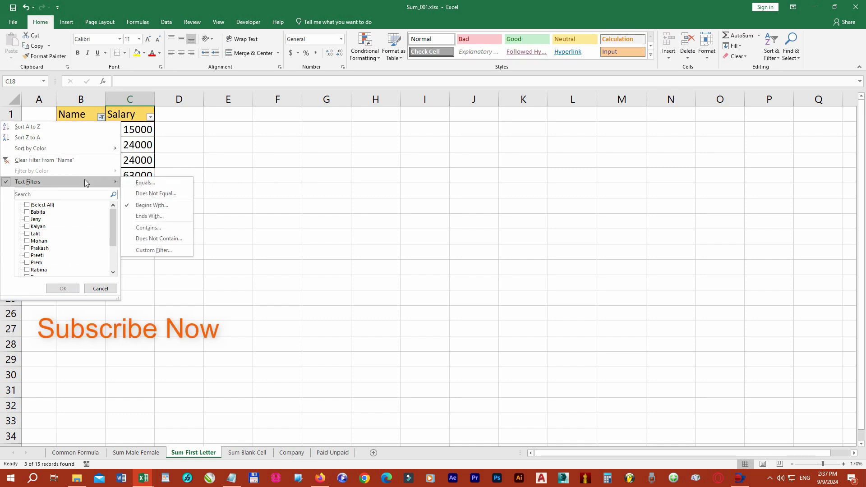
click(171, 205)
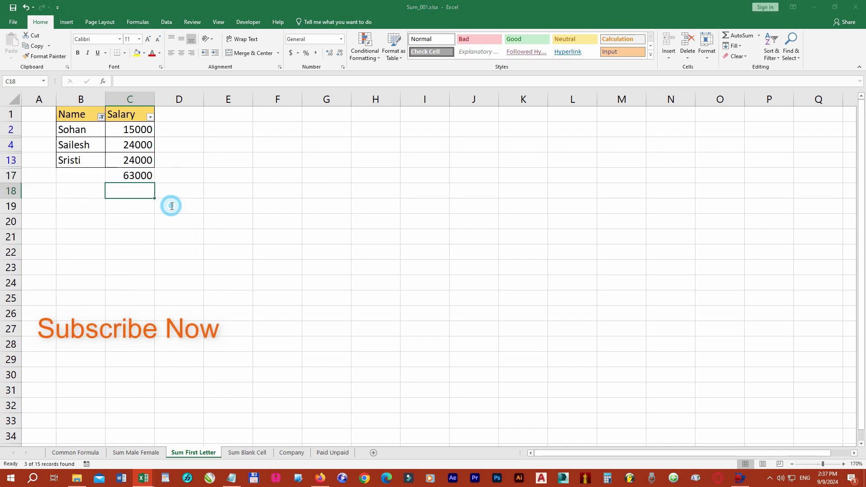
click(117, 185)
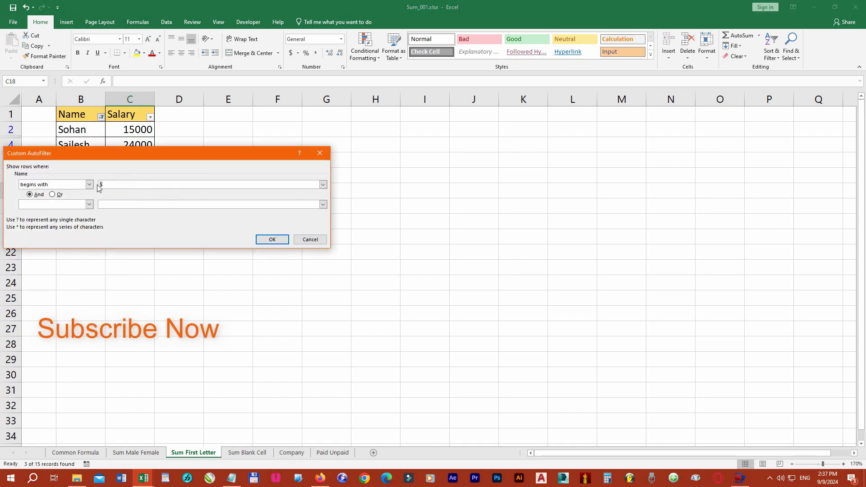
text(P)
click(267, 240)
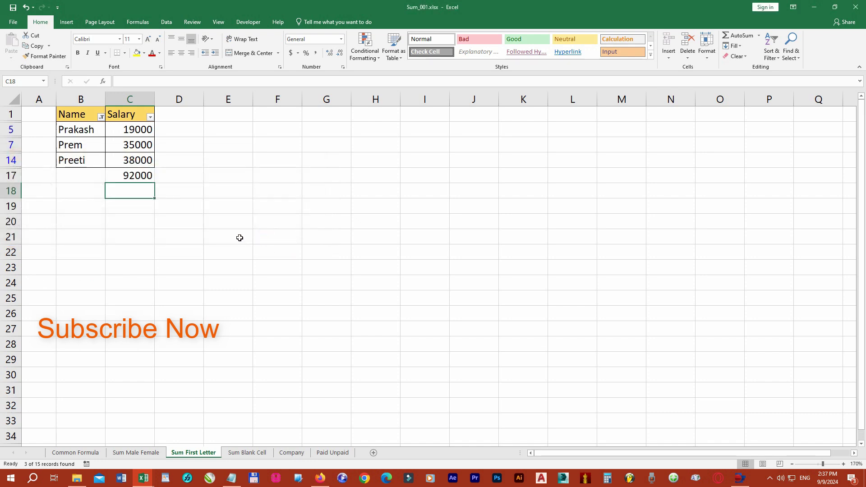
click(80, 133)
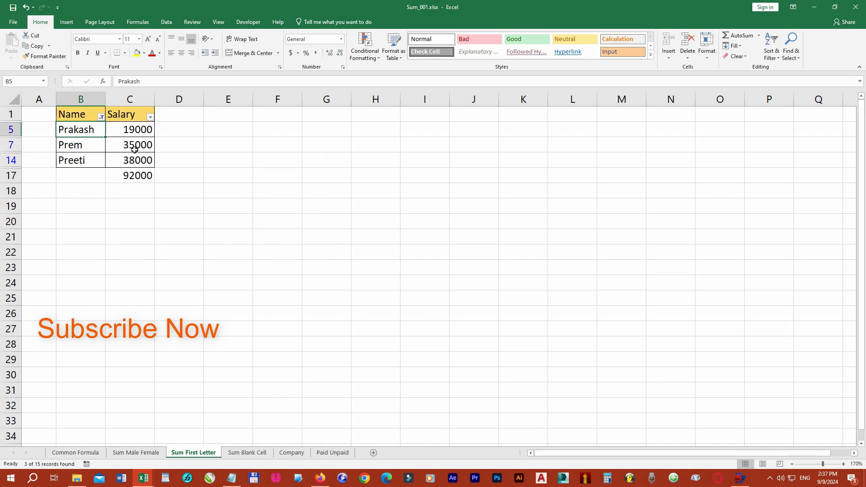
- Change the Name column's text filter to names that begin with R
click(102, 118)
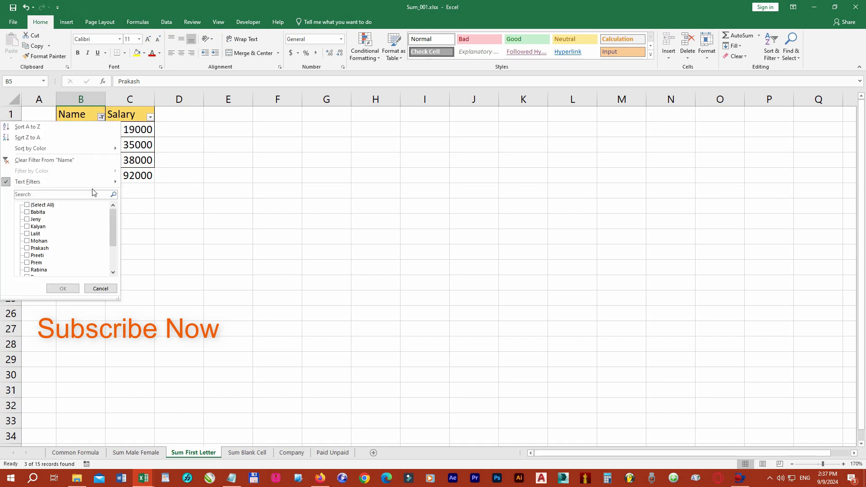
mouse_move(101, 183)
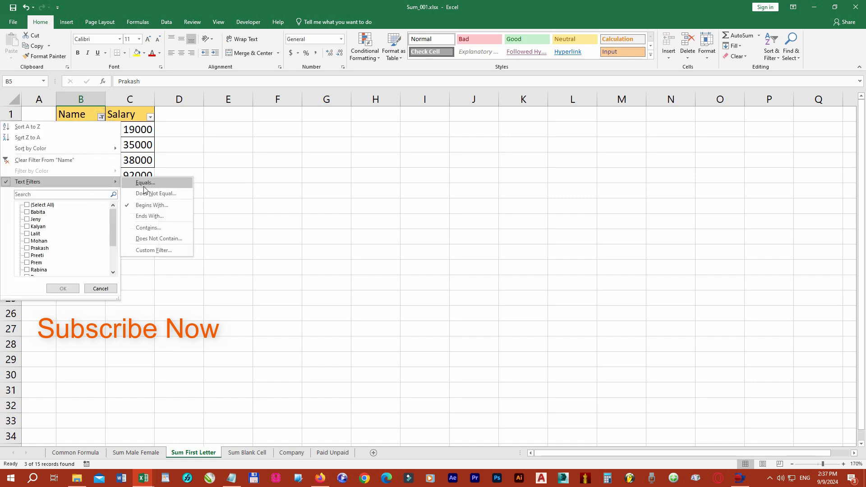
click(164, 203)
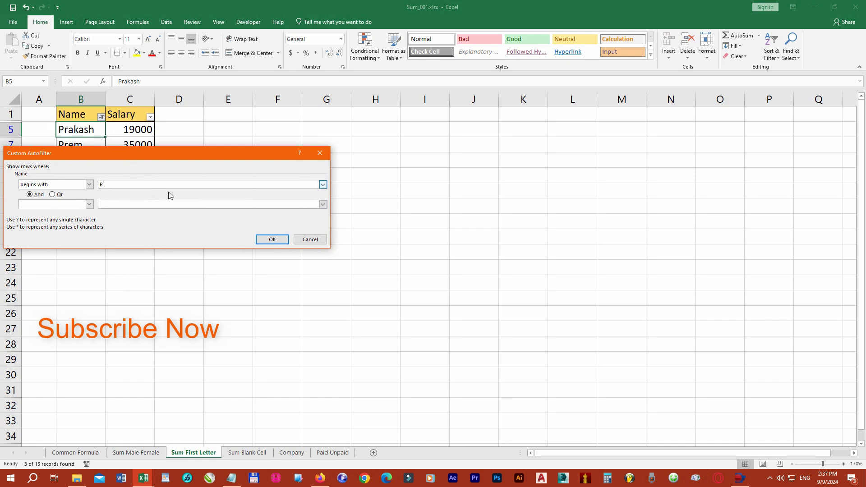
click(272, 240)
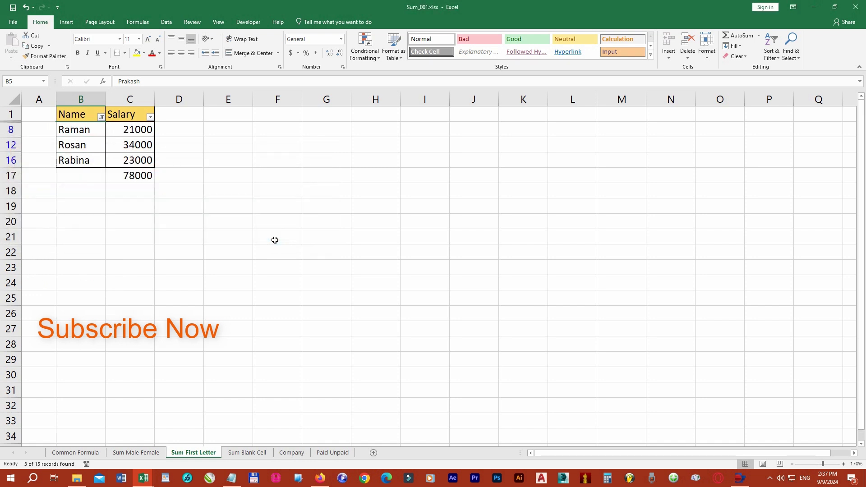
- Check the filtered names and their salaries against the subtotal in cell C17
click(75, 130)
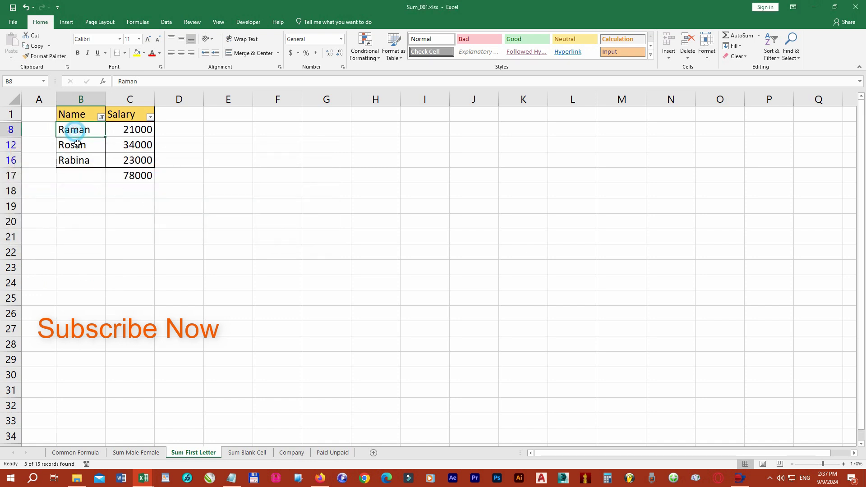
click(125, 130)
click(84, 161)
click(130, 161)
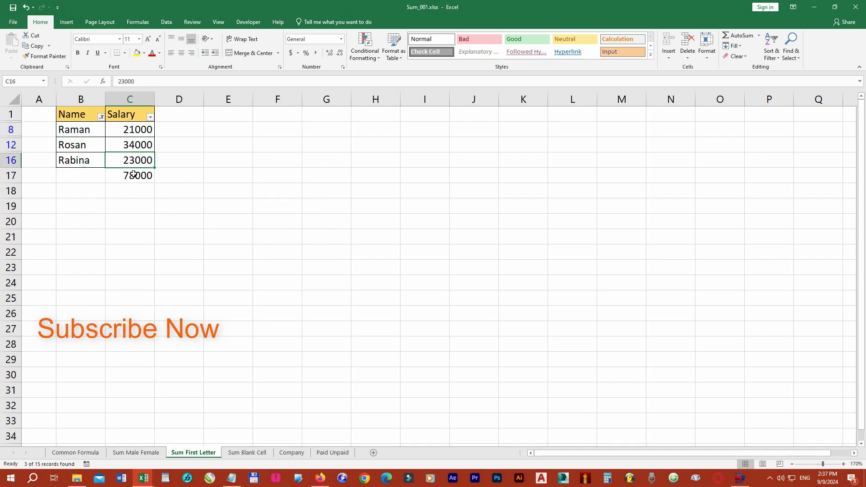
click(134, 175)
click(74, 189)
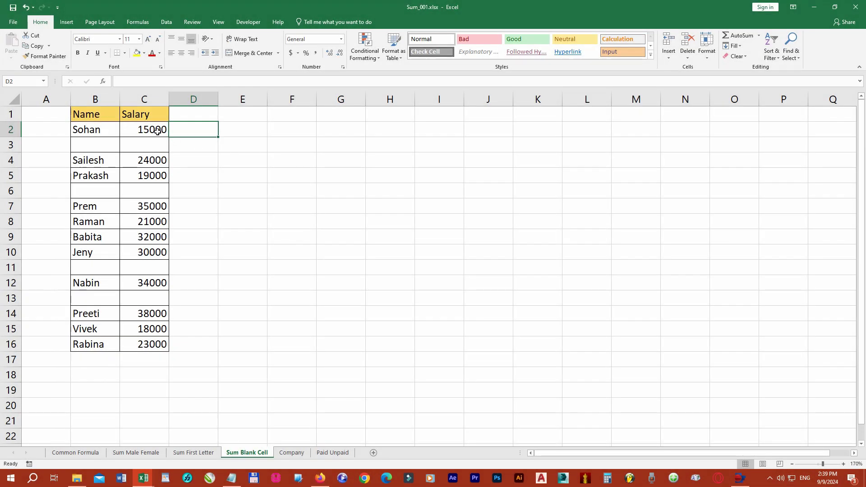
- Try to total the Salary column containing blank cells by applying AutoSum in cell C17 of the Sum Blank Cell sheet
click(148, 130)
click(186, 129)
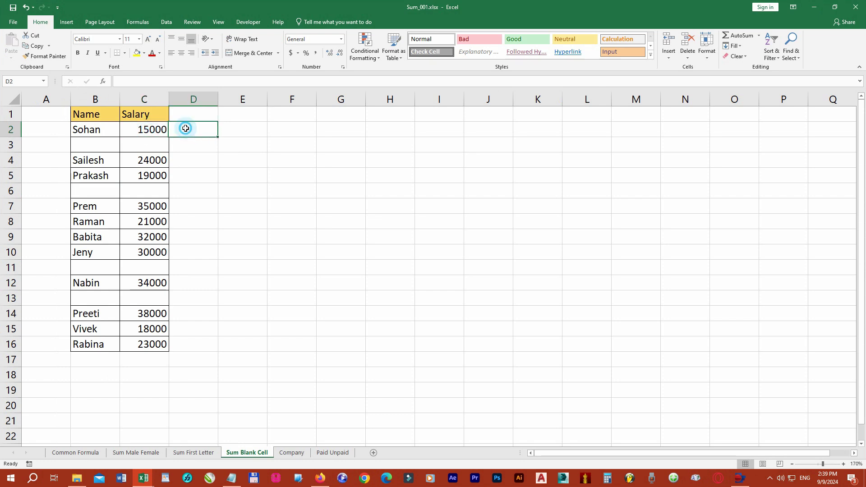
click(137, 358)
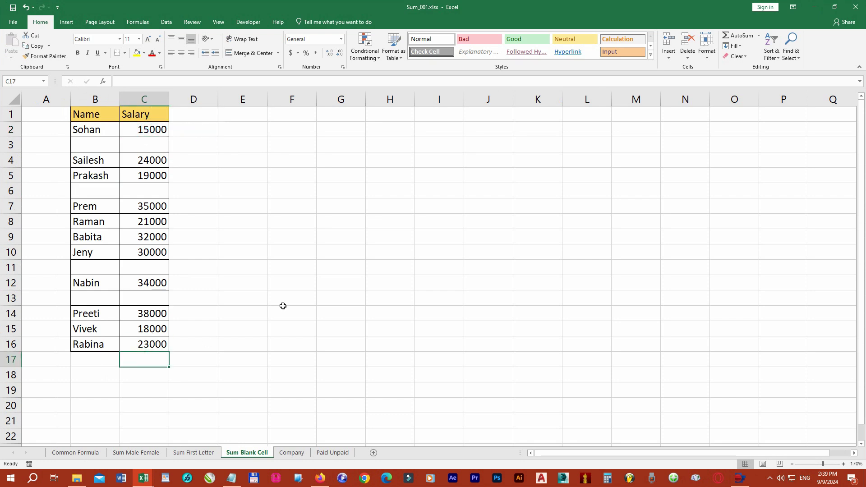
key(alt+equal)
key(Return)
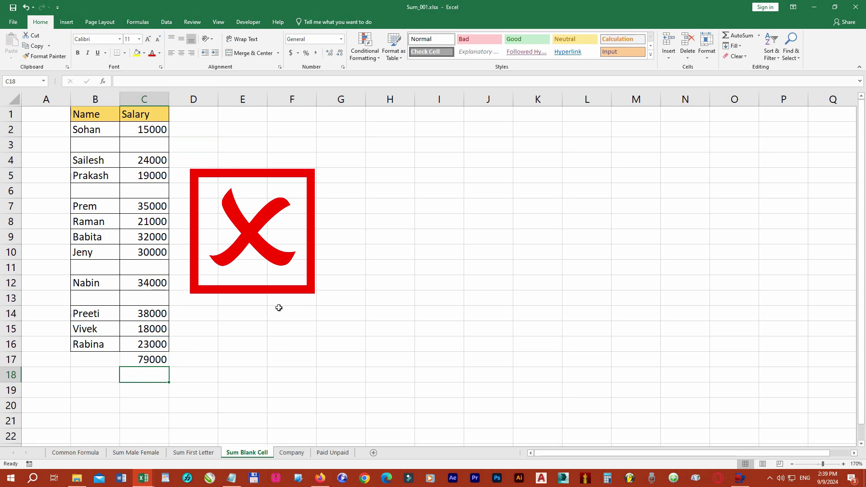
- Compare the salaries in C14:C16 with the AutoSum total in C17, and delete that total
click(199, 359)
click(144, 359)
click(148, 313)
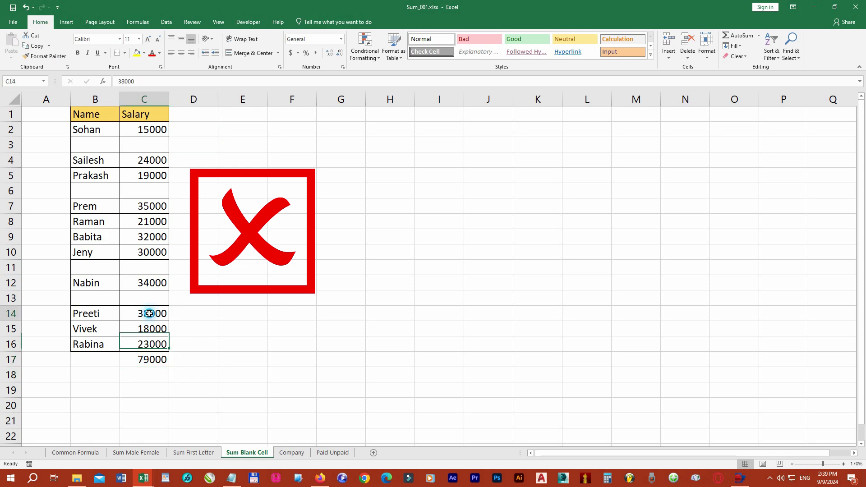
click(150, 330)
click(154, 345)
click(154, 360)
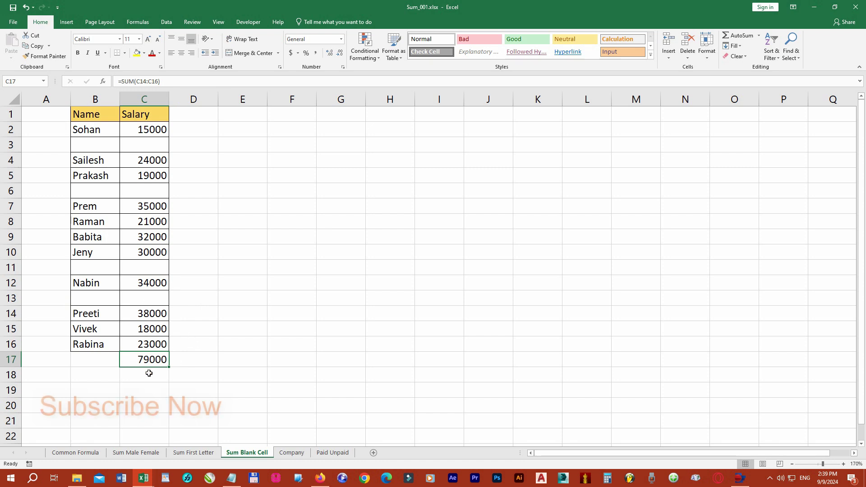
key(Delete)
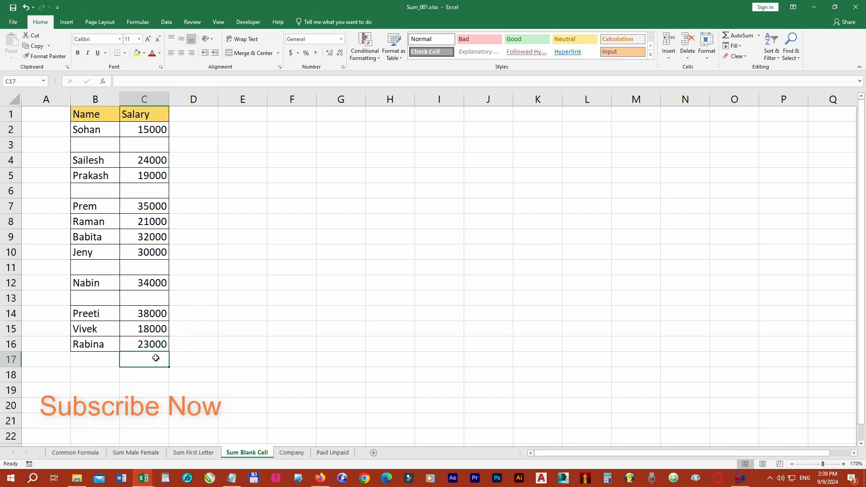
- Define a workbook-scoped name Range that refers to cells C2:C16 of the Sum Blank Cell sheet
click(155, 348)
click(141, 130)
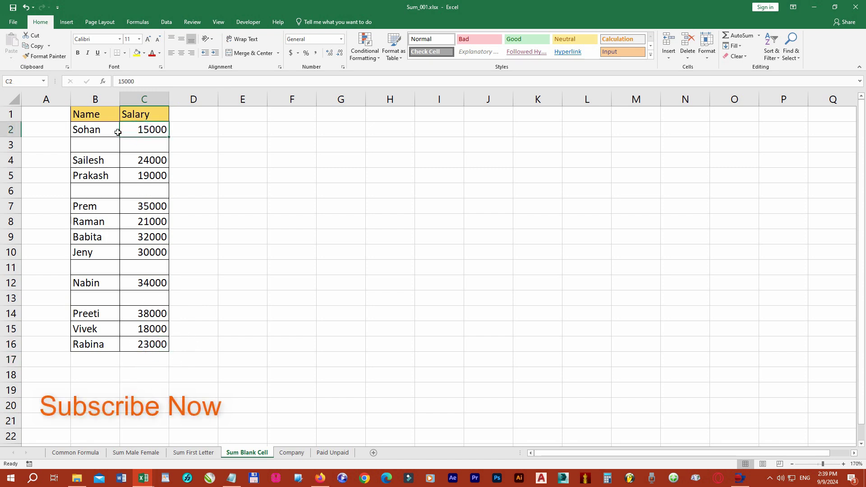
click(140, 23)
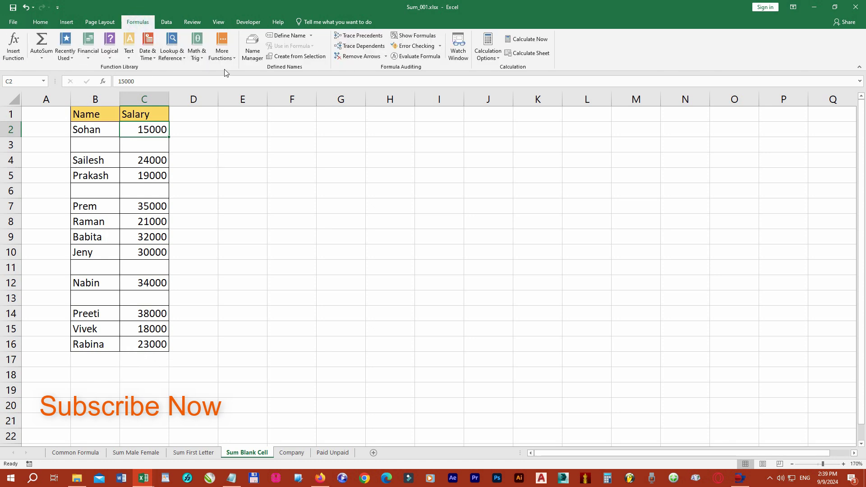
click(251, 63)
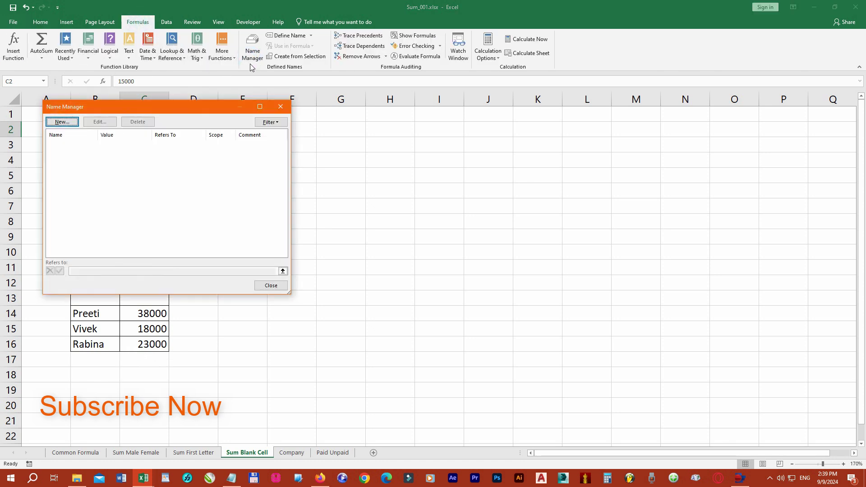
click(61, 122)
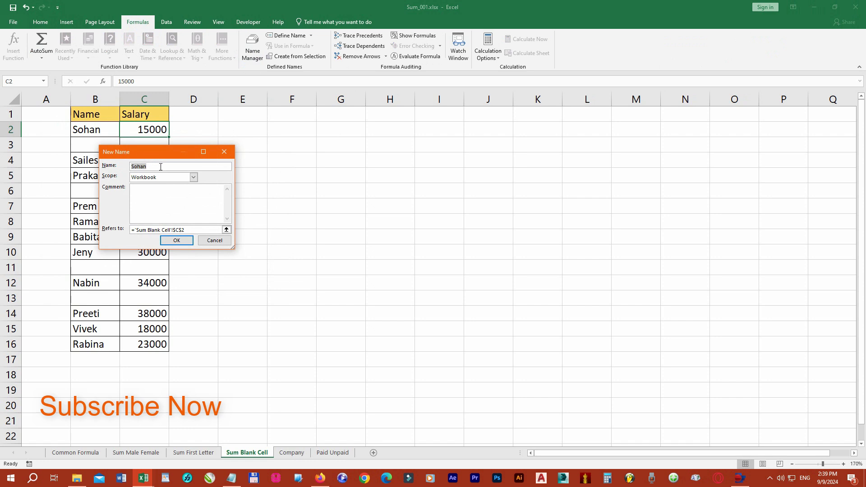
text(Range)
click(192, 230)
drag(145, 131, 148, 342)
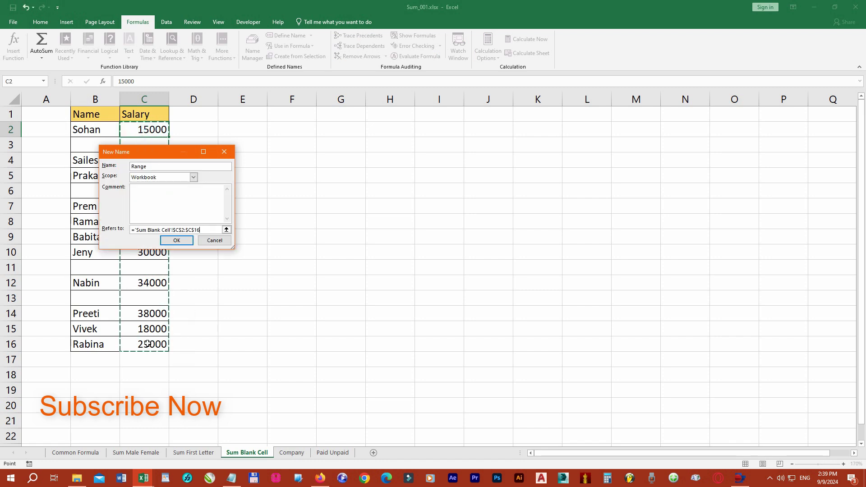
click(177, 240)
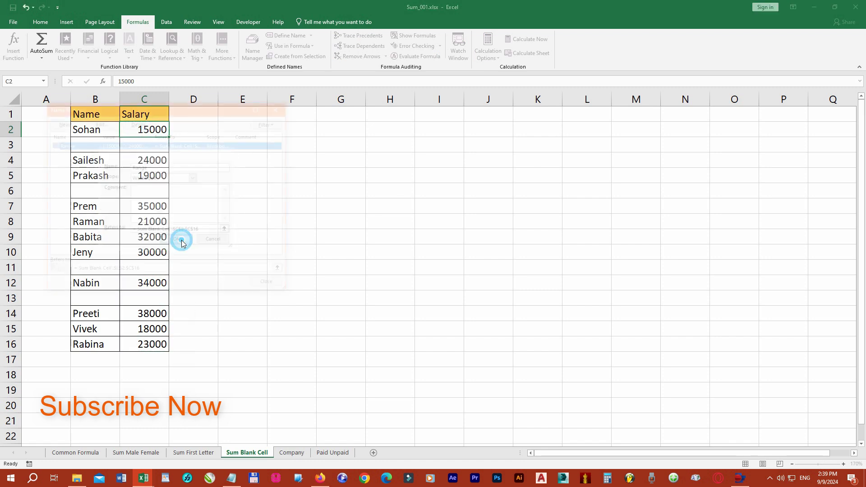
click(271, 285)
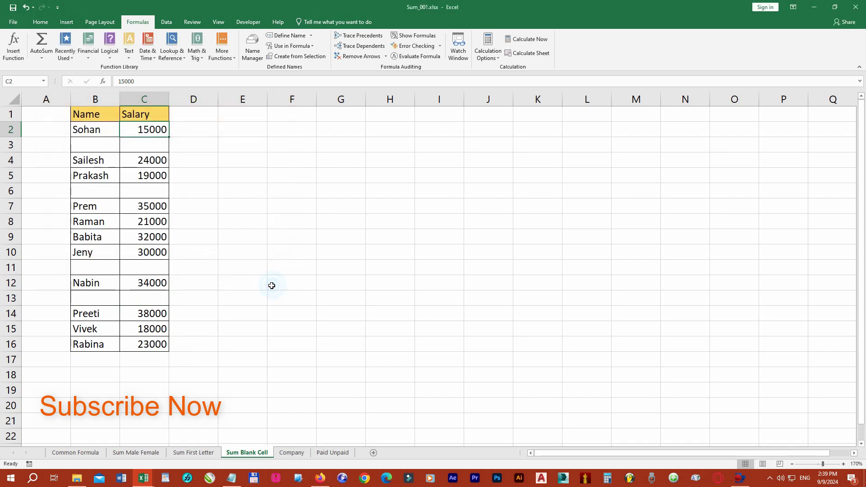
- Total the salaries including blank cells by entering the formula =SUM(Range) in cell C17
click(147, 359)
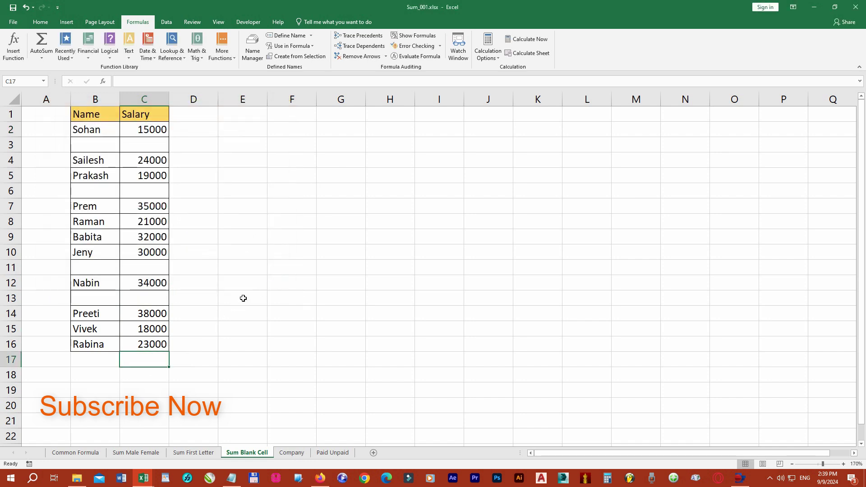
text(=Su)
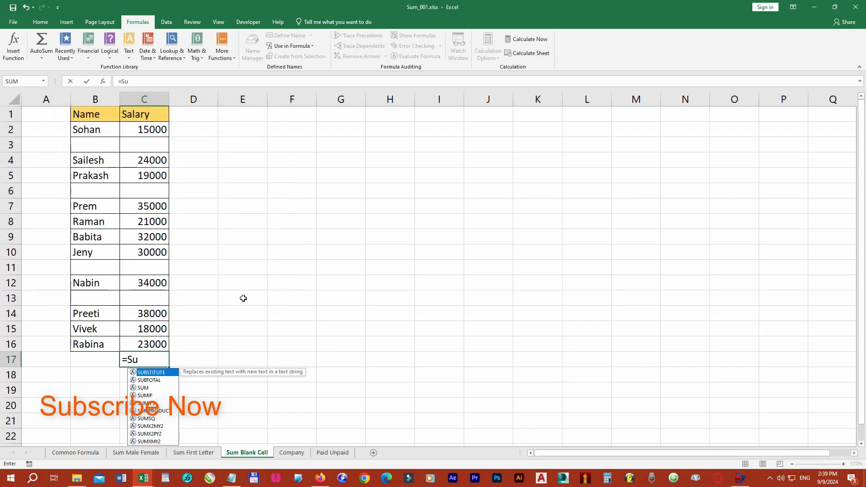
text(m(R)
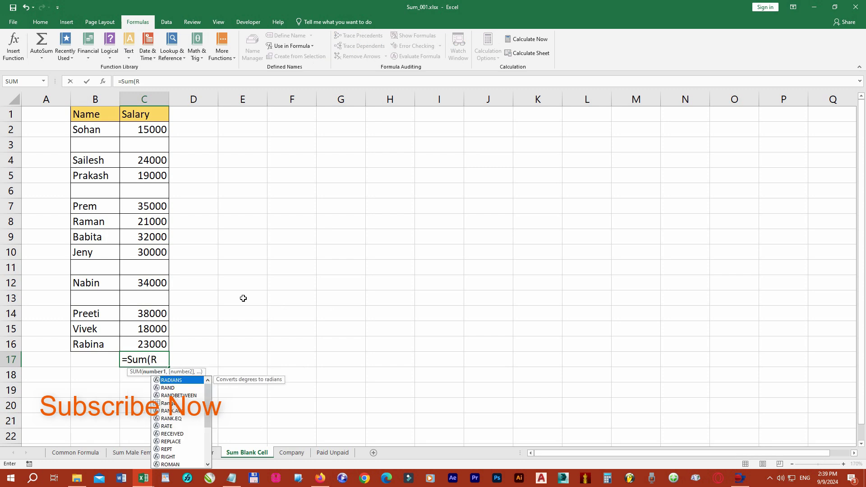
text(ange)
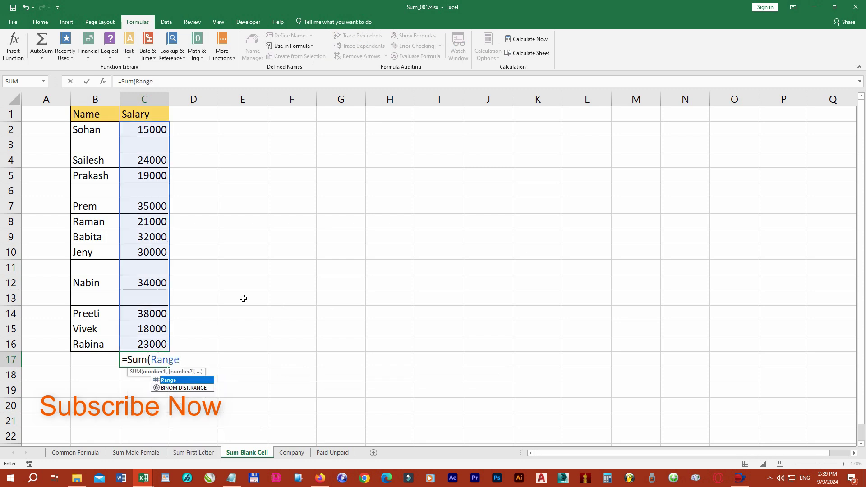
text())
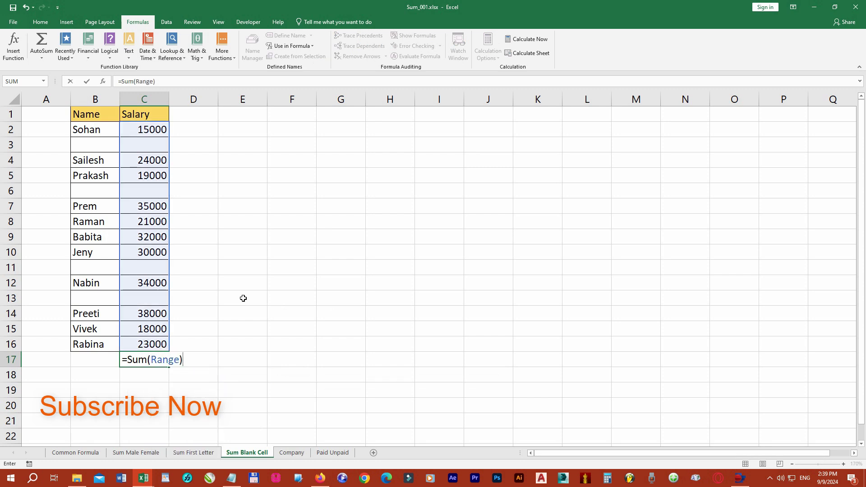
key(Return)
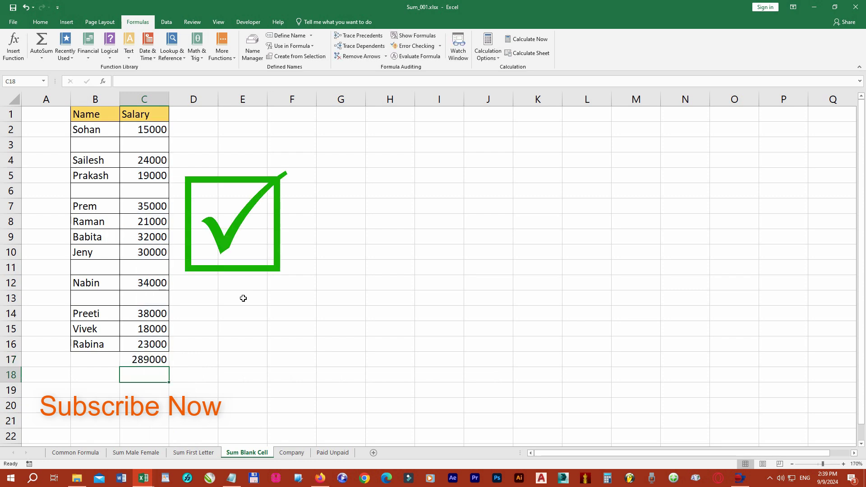
- Check the first, middle and last names and salaries against the named-range total in C17
click(106, 134)
click(151, 132)
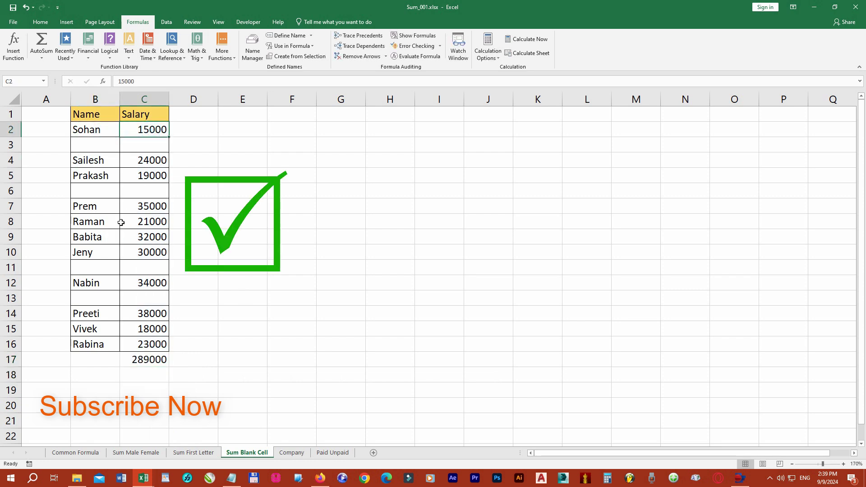
click(96, 207)
click(151, 207)
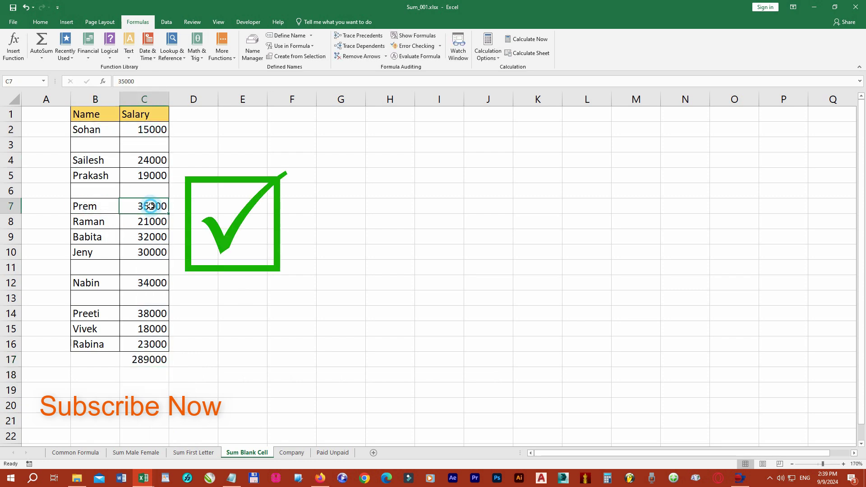
click(96, 345)
click(138, 345)
click(140, 358)
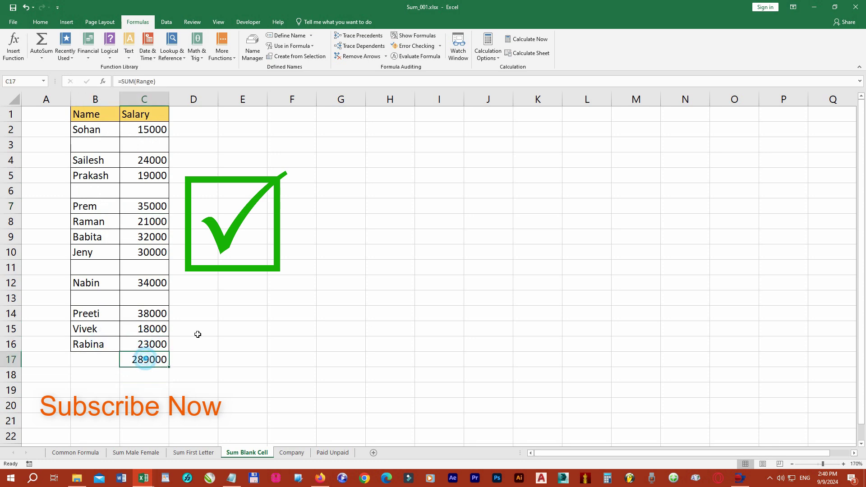
click(91, 375)
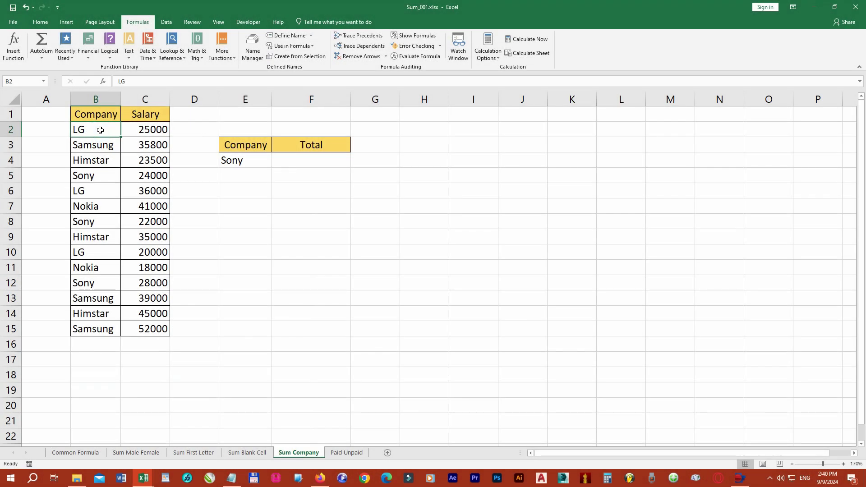
- Review the entries in the Company column of the Sum Company sheet and the criterion in cell E4
click(110, 150)
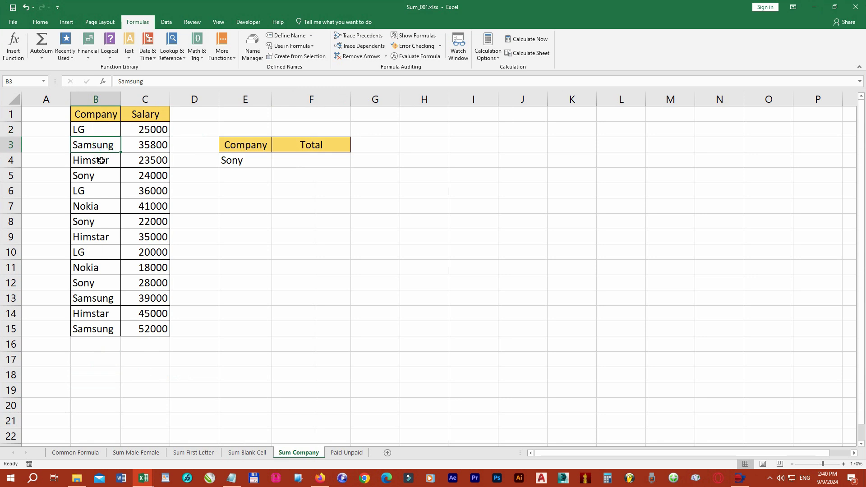
click(104, 160)
click(105, 174)
click(251, 159)
- Total the salaries for the company named in E4 by entering =SUMIF(B2:B15,E4,C2:C15) in cell F4
click(287, 160)
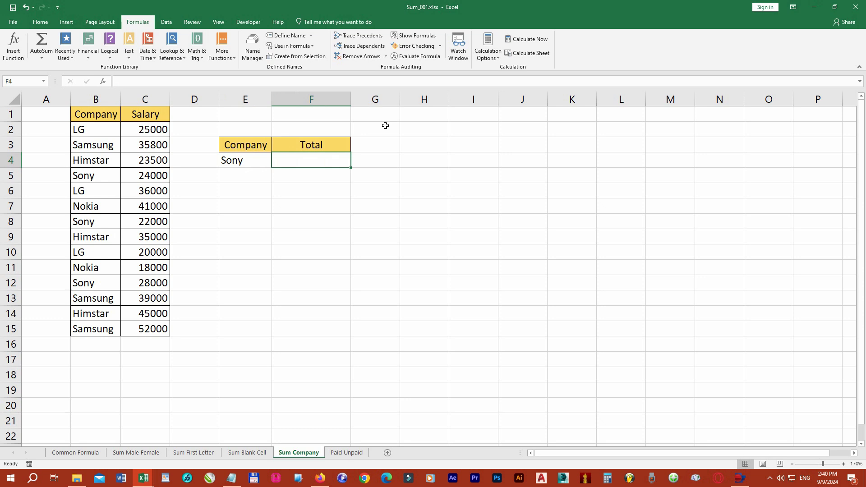
text(=)
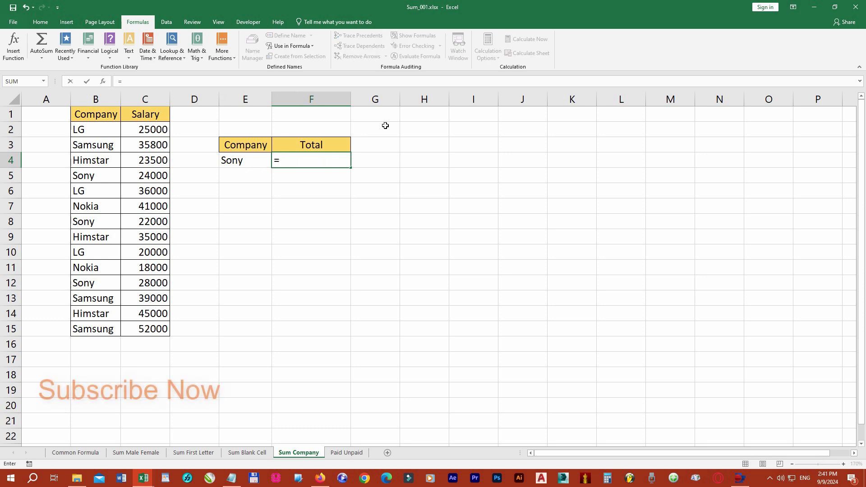
text(Sumi)
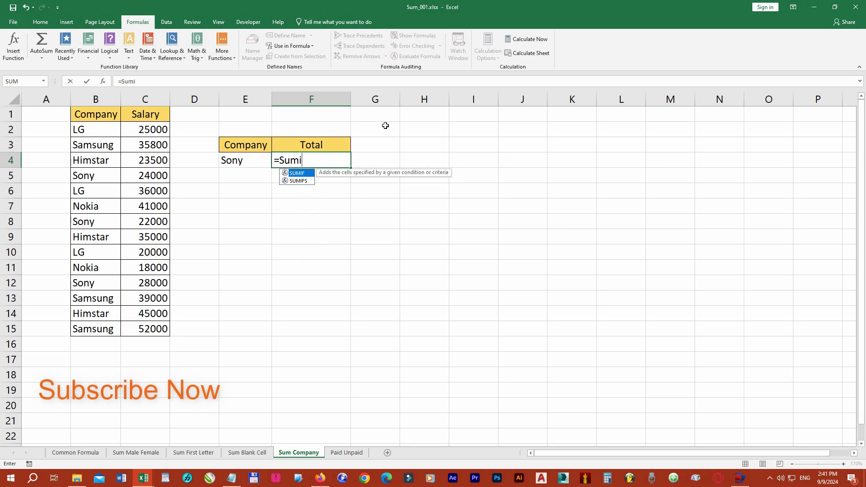
text(f()
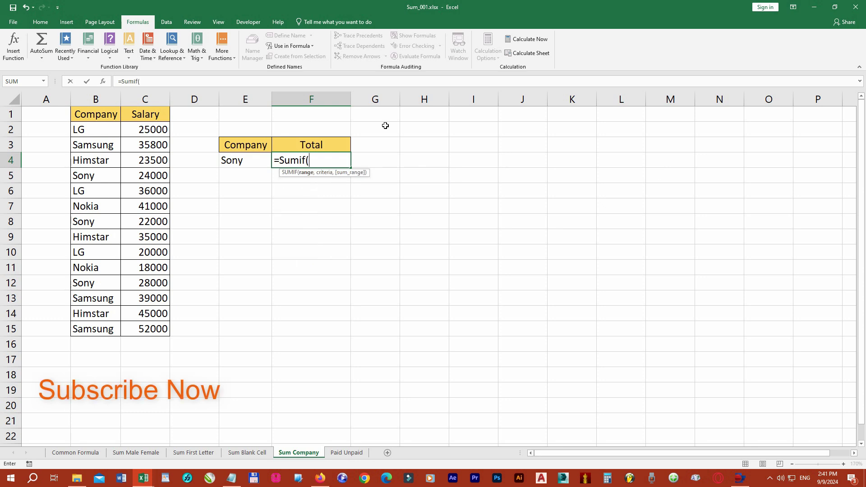
drag(108, 132, 105, 331)
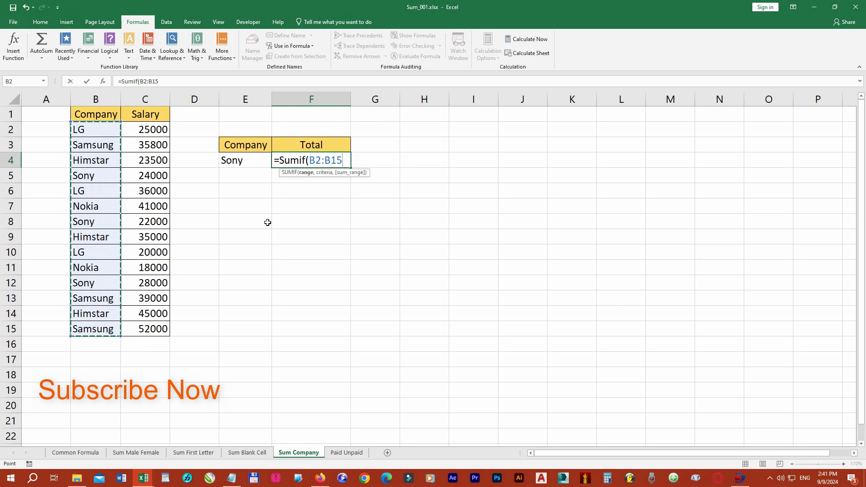
text(,)
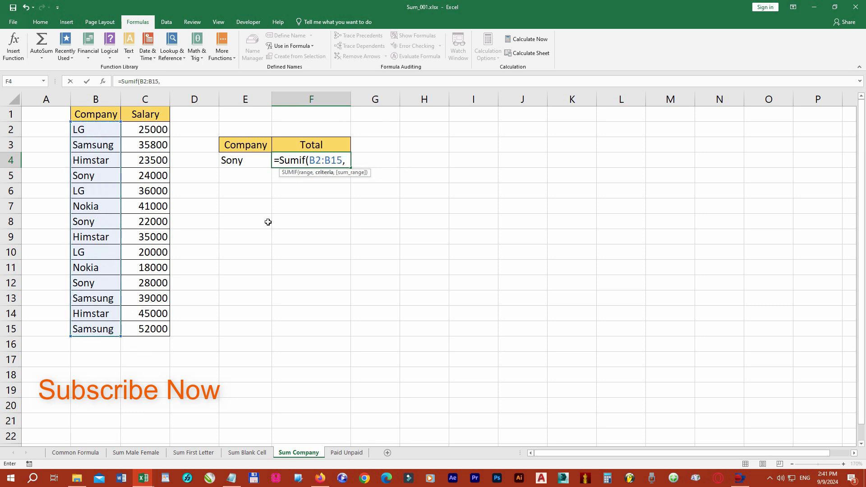
click(241, 164)
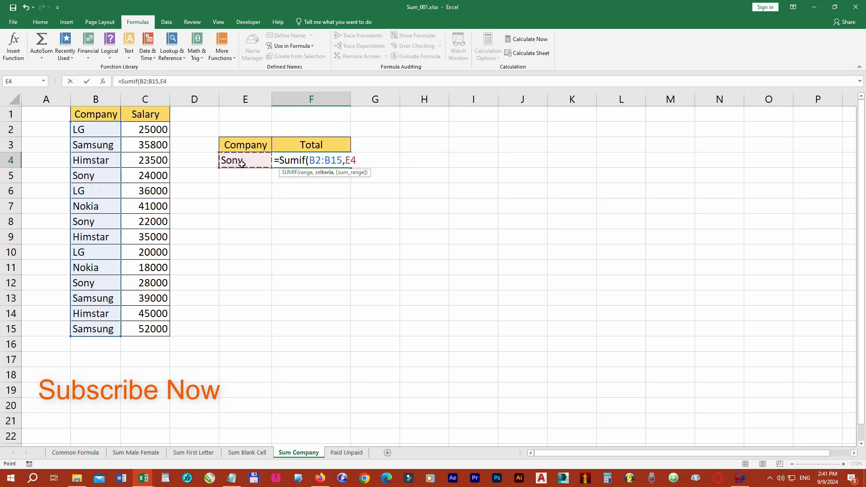
text(,)
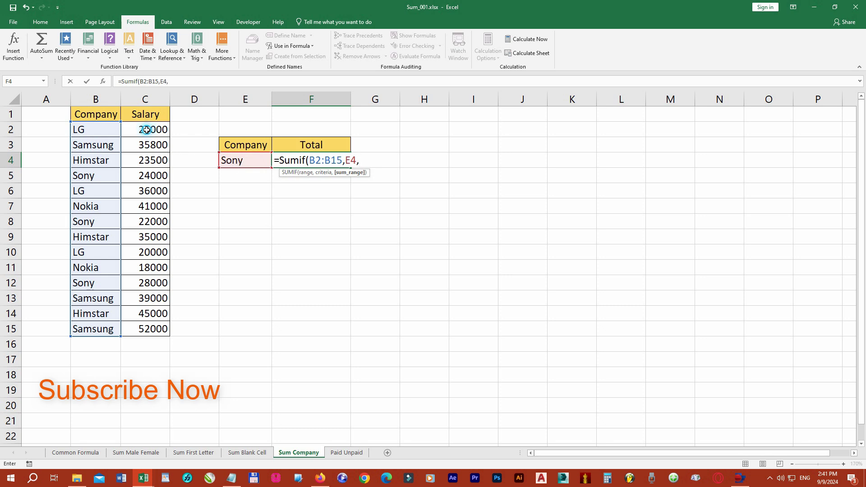
drag(147, 130, 154, 329)
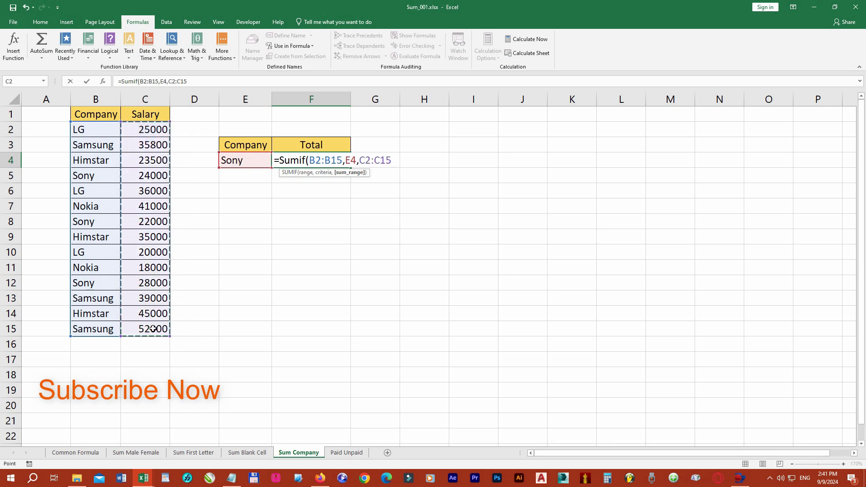
text())
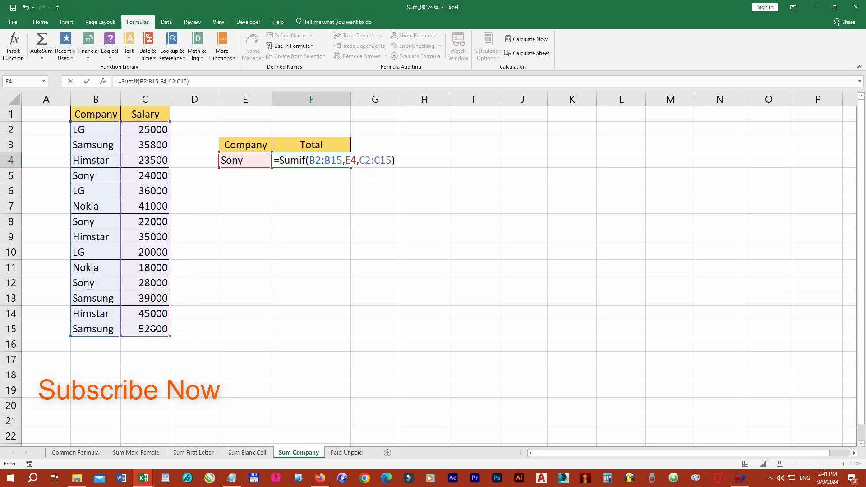
key(Return)
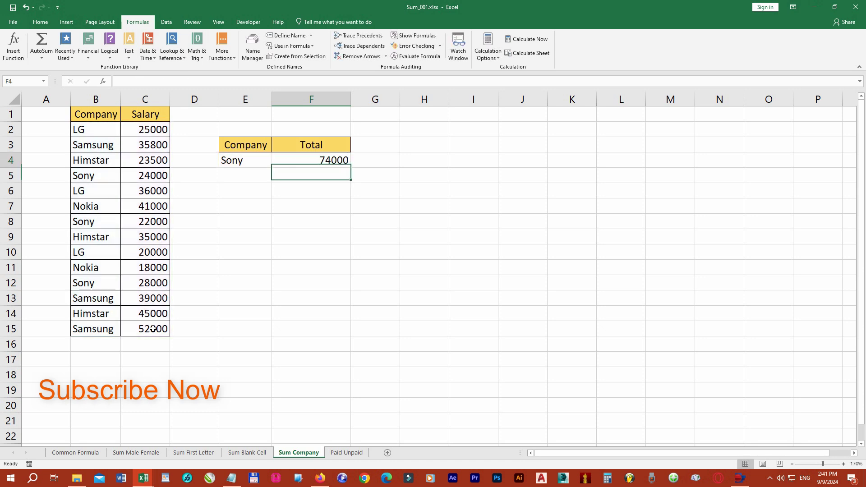
- Test the SUMIF total with LG and Samsung in turn as the company in cell E4
key(Up)
key(Left)
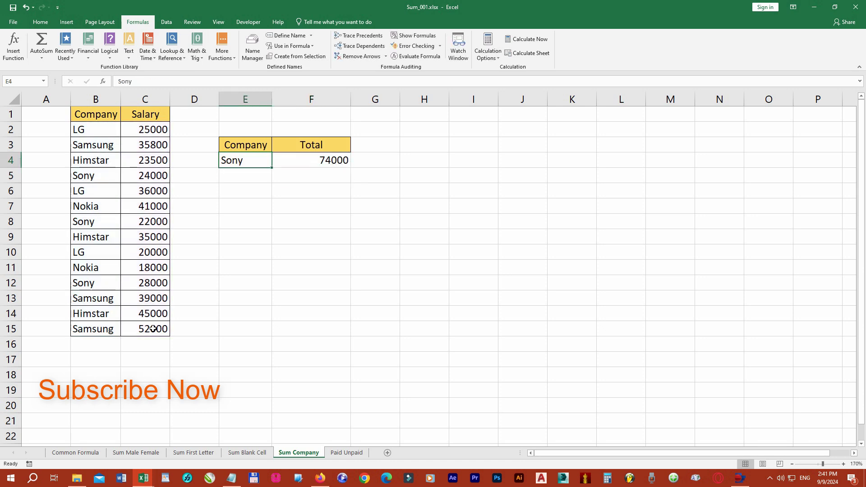
text(L)
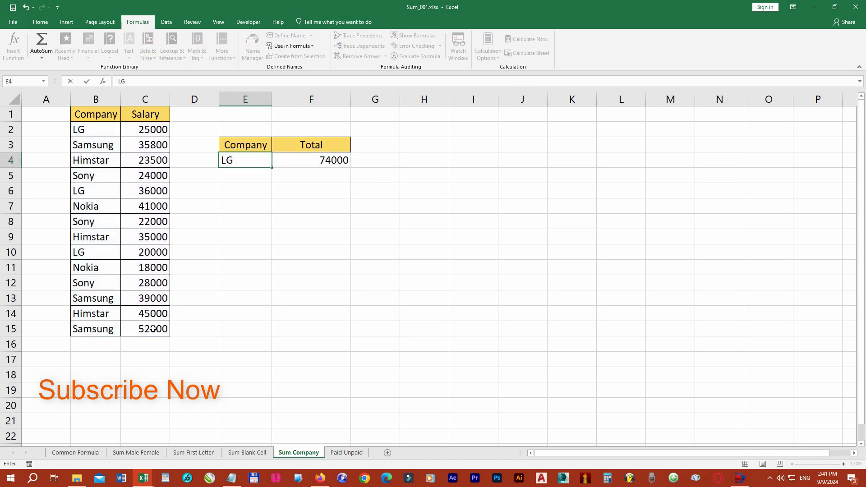
text(G)
key(Return)
key(Up)
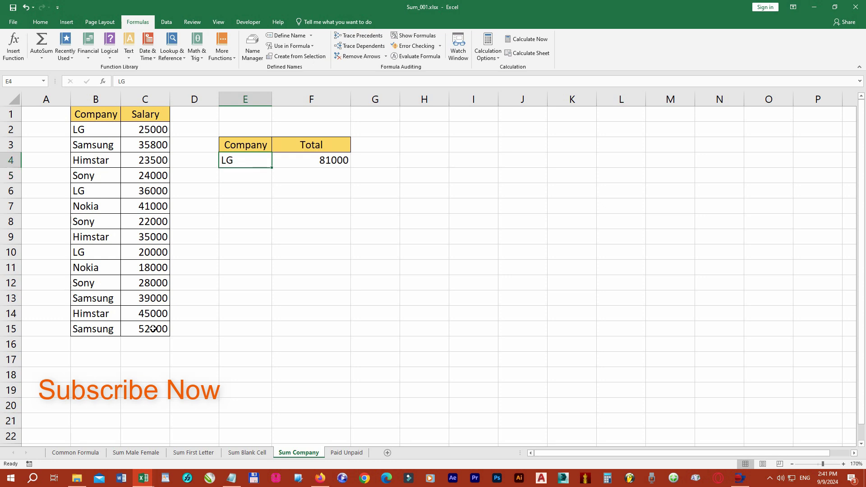
text(Samsun)
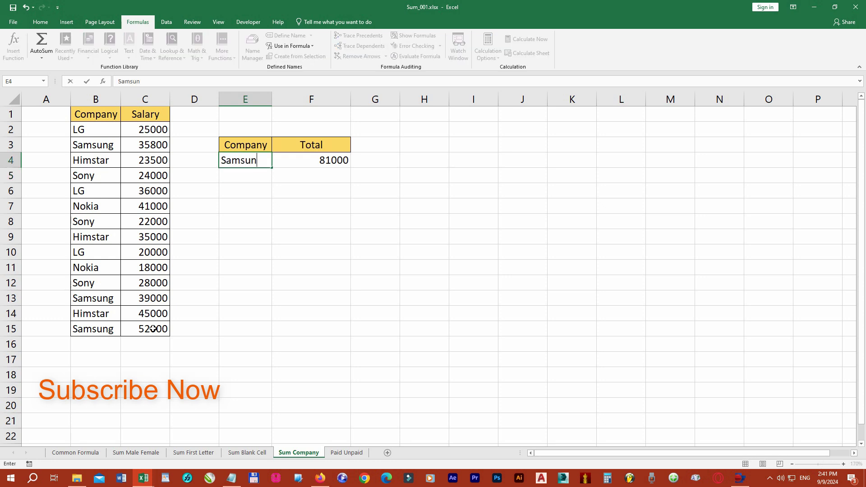
text(g)
key(Return)
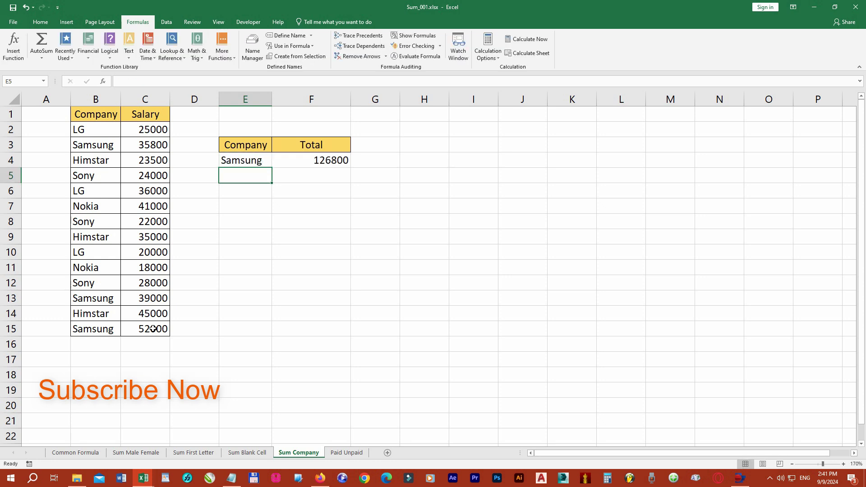
- Test the SUMIF total with Himstar and Nokia in turn as the company in cell E4
key(Up)
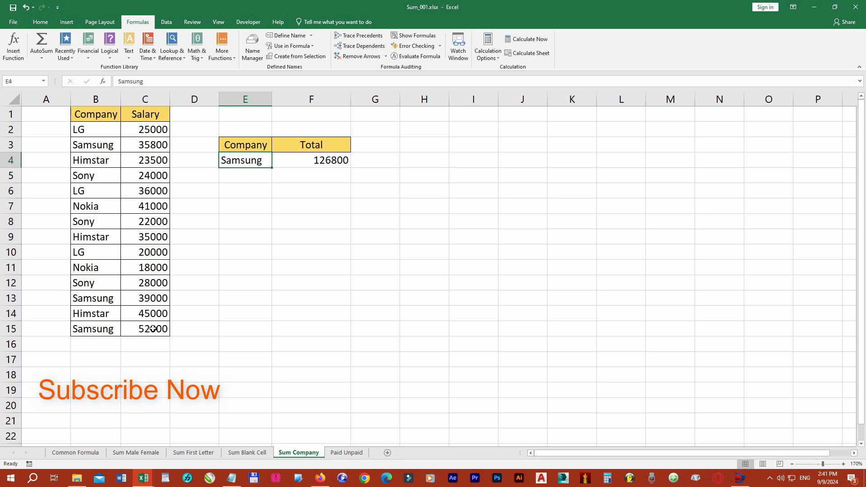
text(Himstar)
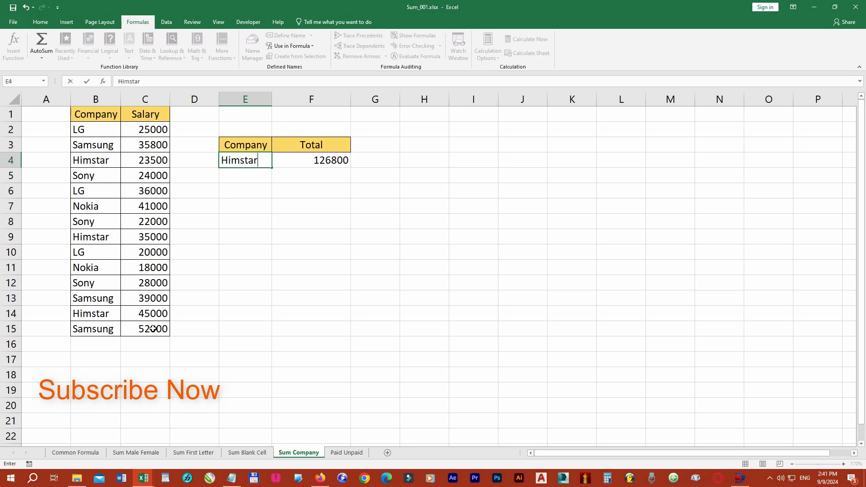
key(Return)
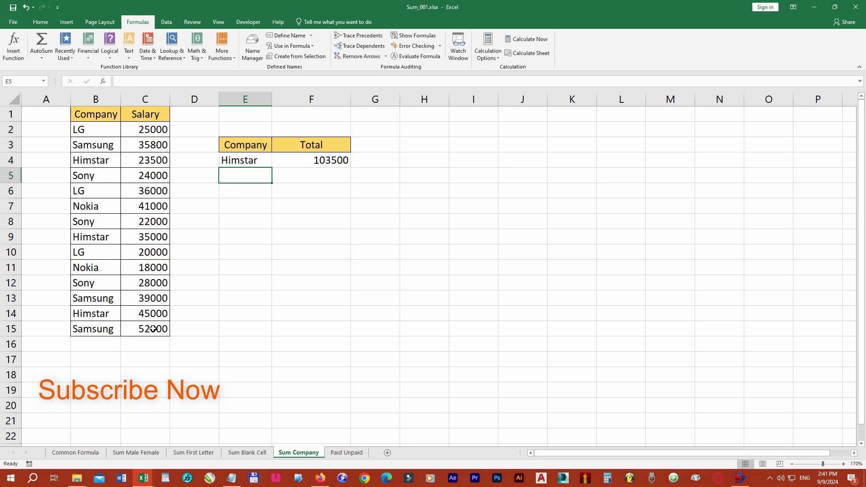
key(Up)
text(N)
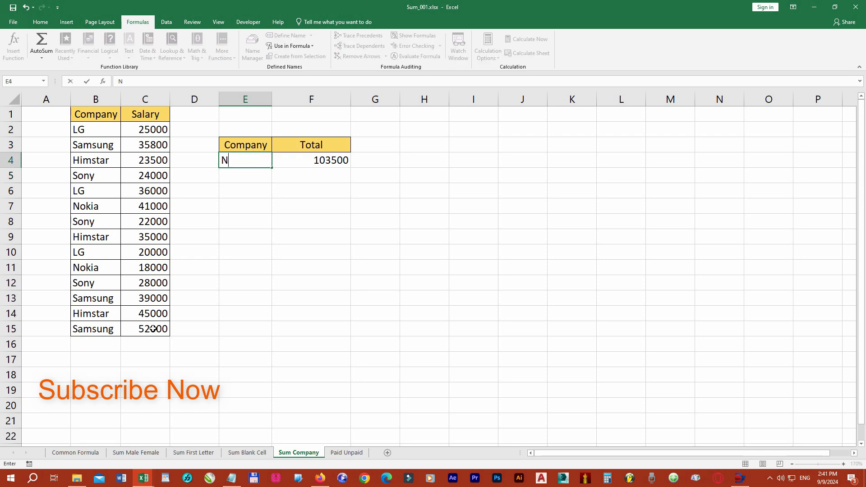
text(okia)
key(Return)
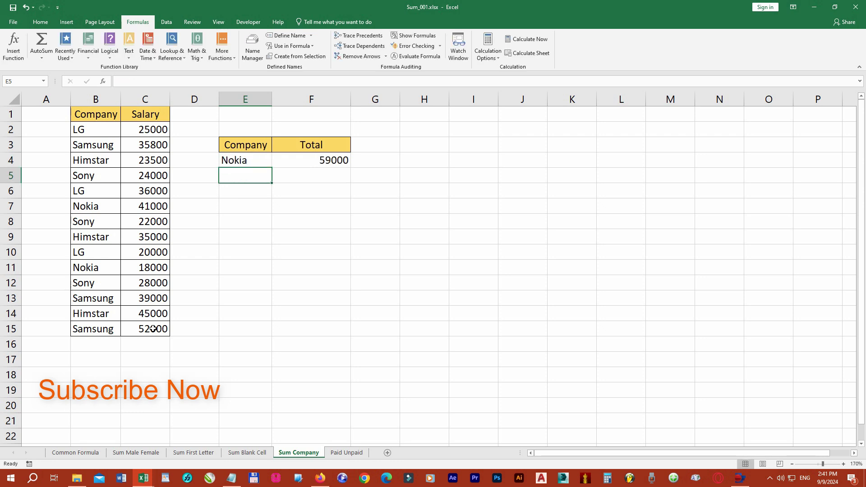
- Set the company in cell E4 to Sony for the SUMIF total
key(Up)
text(So)
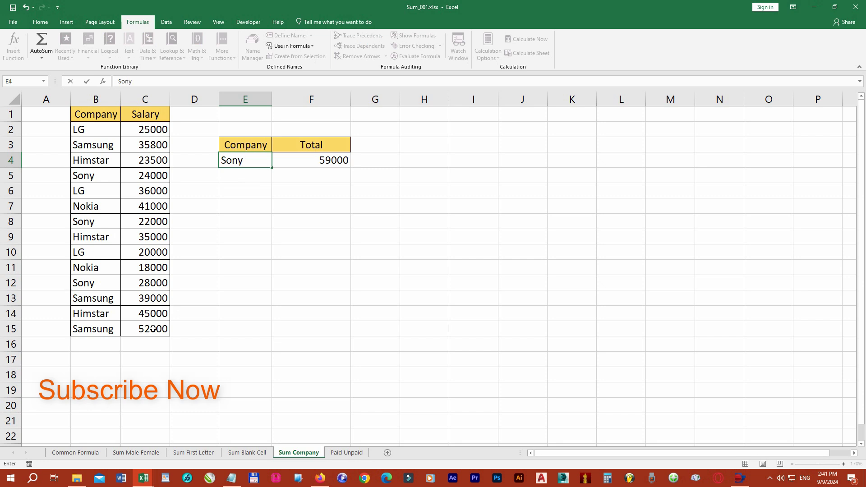
key(Return)
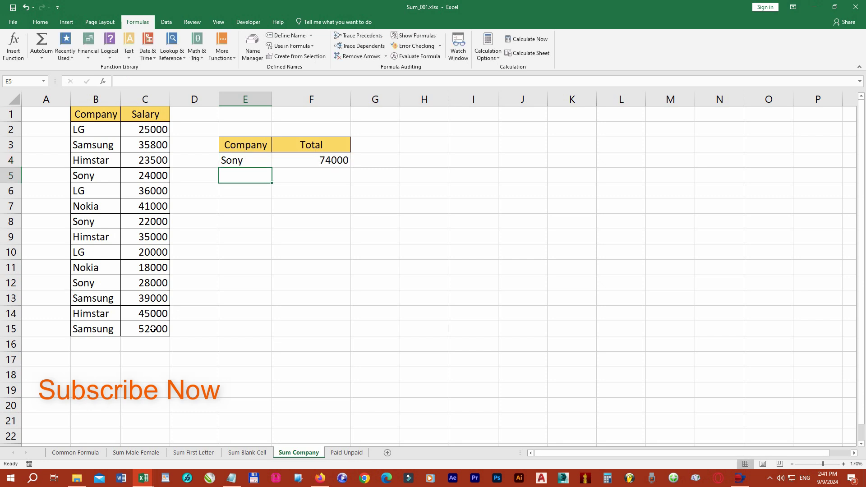
key(Up)
key(Down)
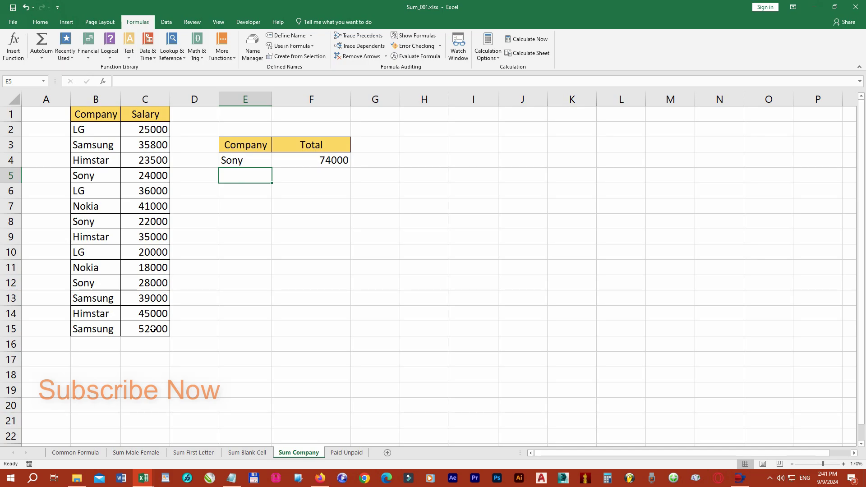
- Open the Paid Unpaid sheet and examine the names and the entries in the Account column
click(109, 347)
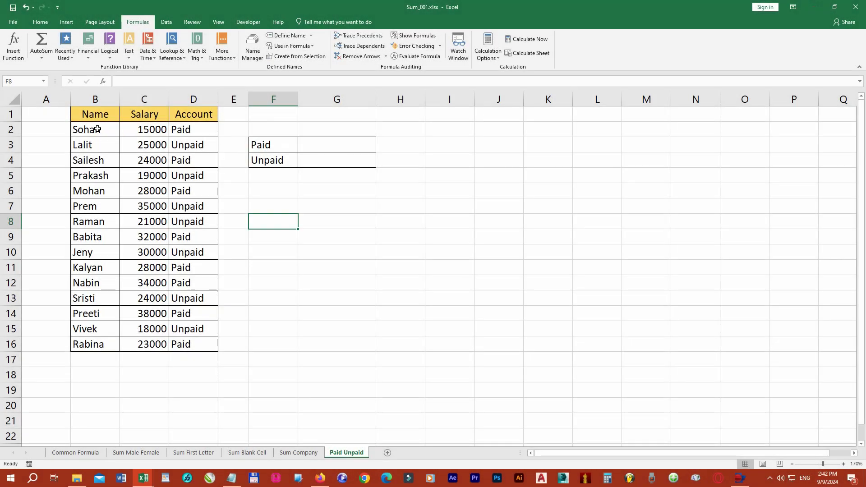
click(97, 129)
click(186, 127)
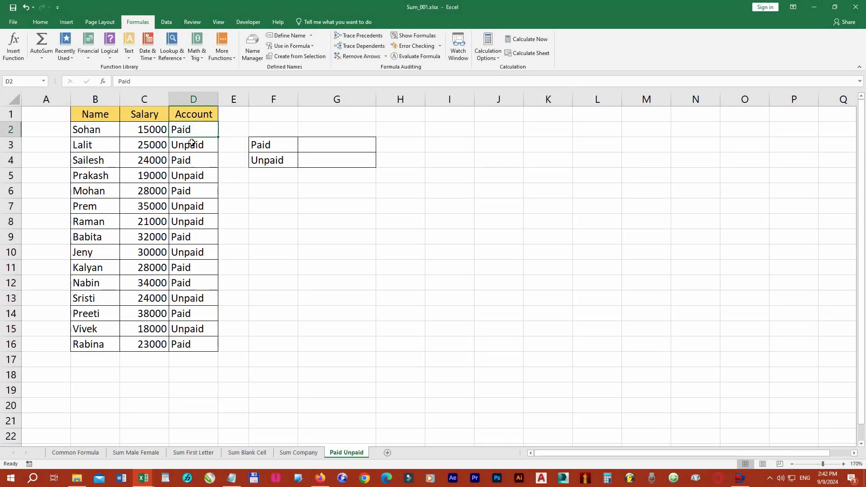
click(192, 141)
- Total the Paid salaries by entering =SUMIF(D2:D16,F3,C2:C16) in cell G3 and check the result against its label
click(331, 142)
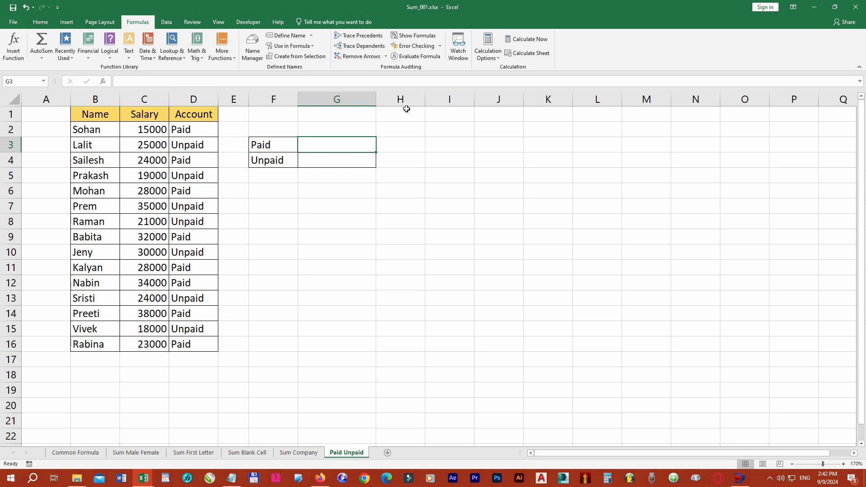
text(=)
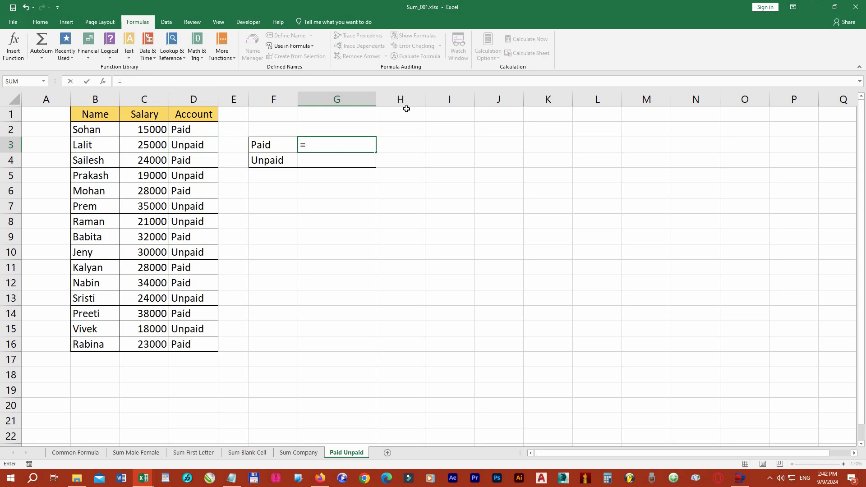
text(Sumif)
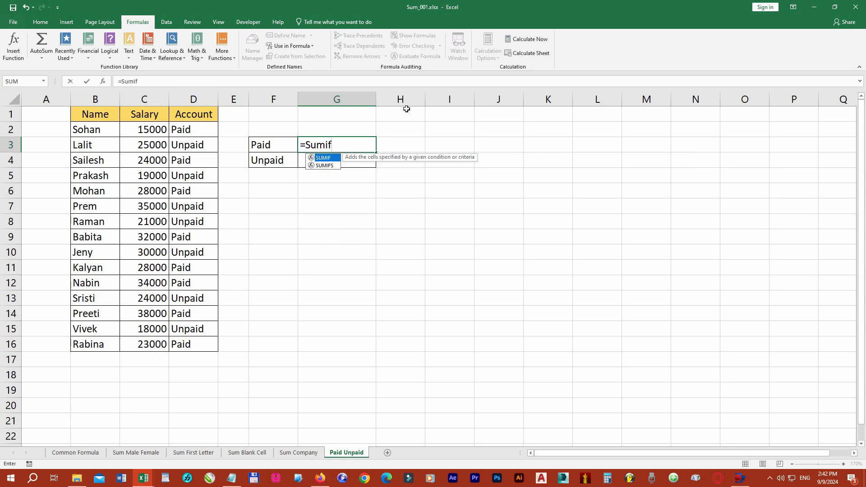
text(()
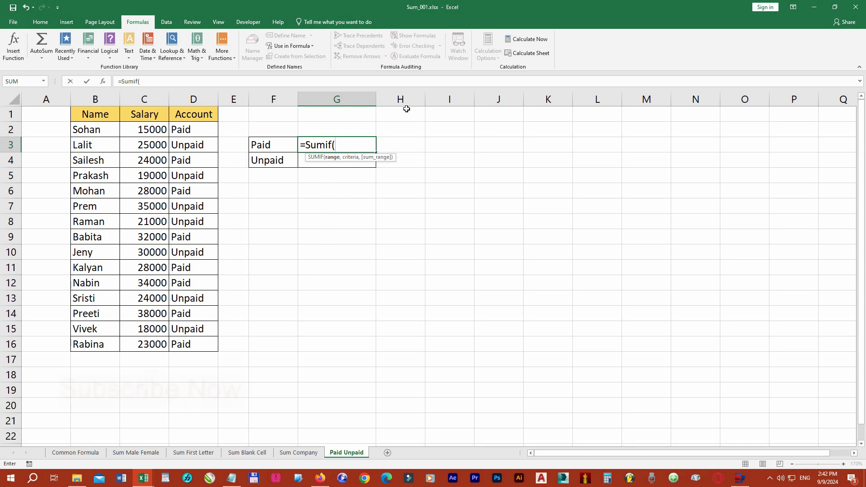
drag(202, 228, 199, 345)
text(,)
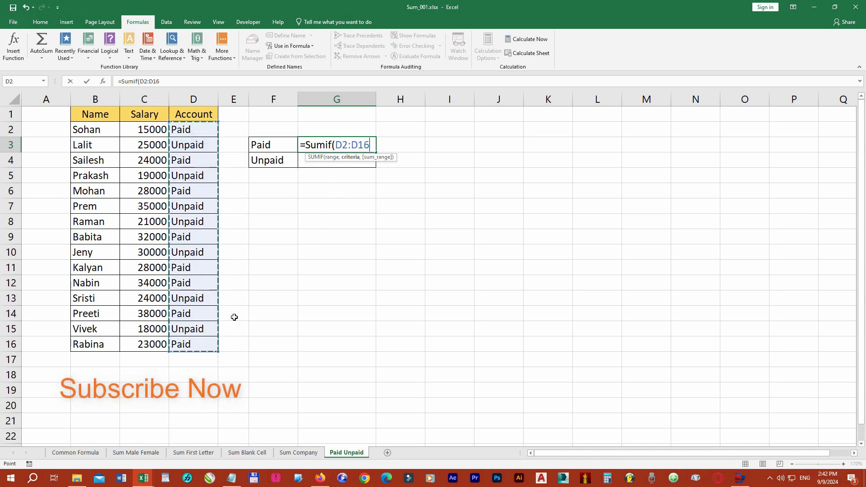
click(264, 145)
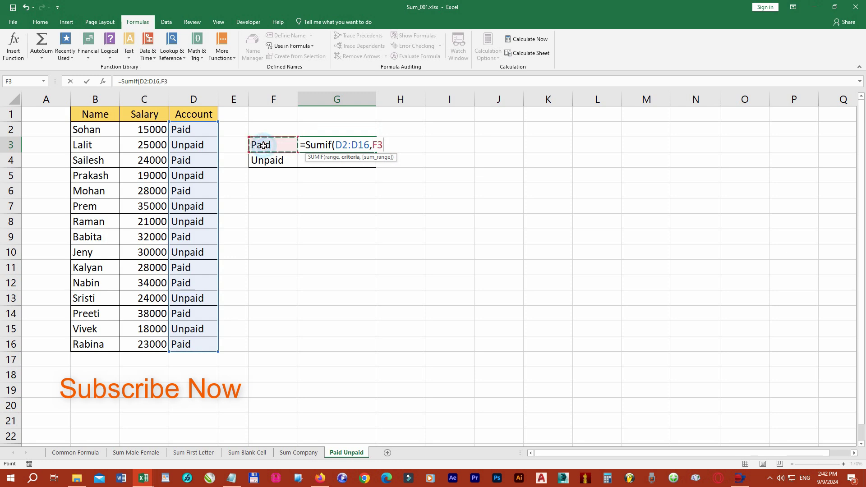
text(,)
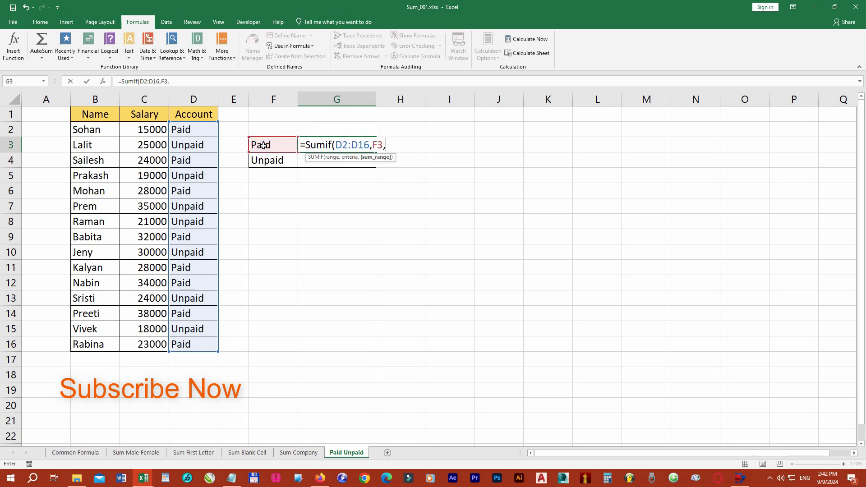
click(150, 129)
drag(151, 151, 157, 341)
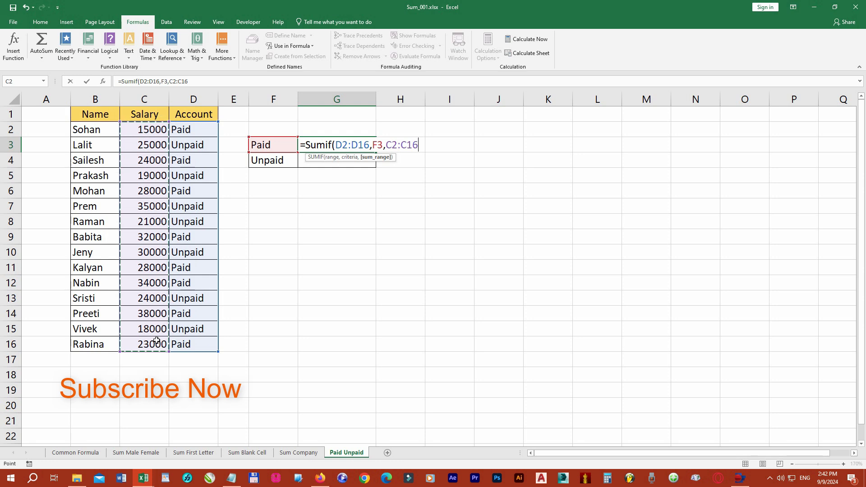
text())
key(Return)
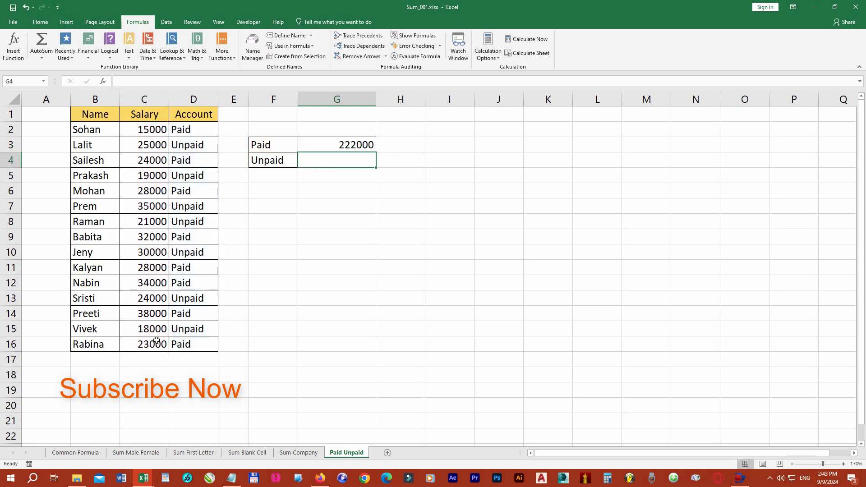
click(261, 142)
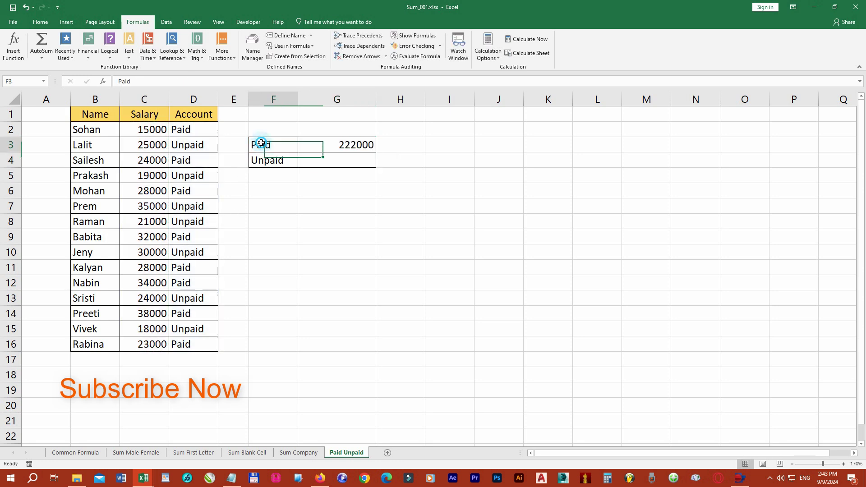
click(332, 145)
- Total the Unpaid salaries by entering =SUMIF(D2:D16,F4,C2:C16) in cell G4
click(261, 162)
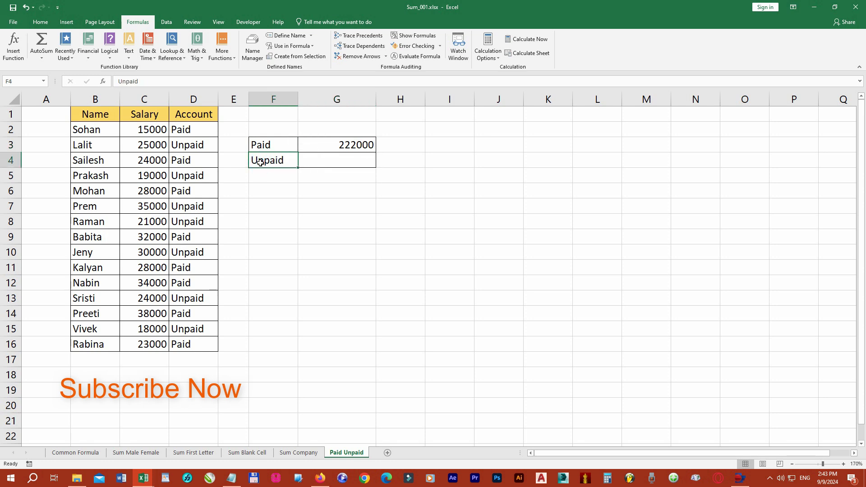
click(310, 165)
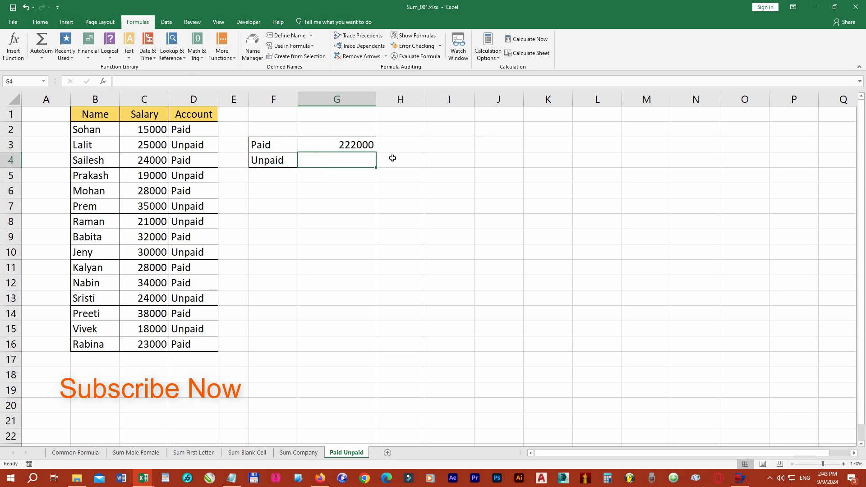
text(=)
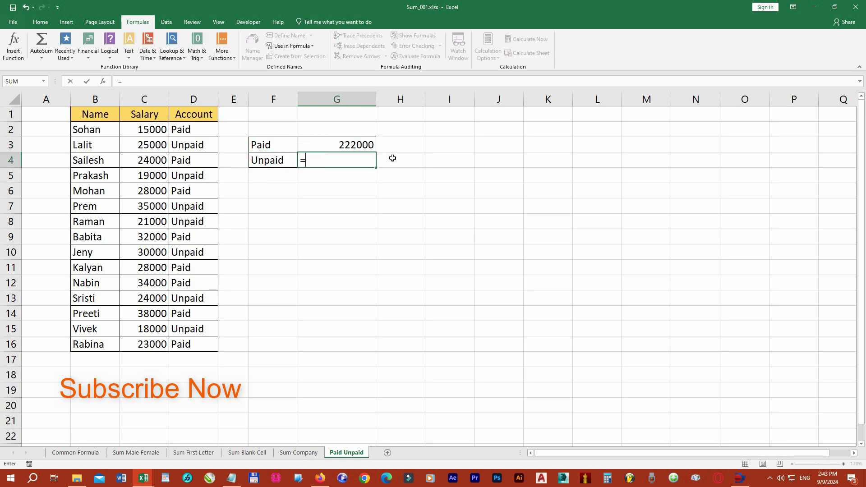
text(Sumif)
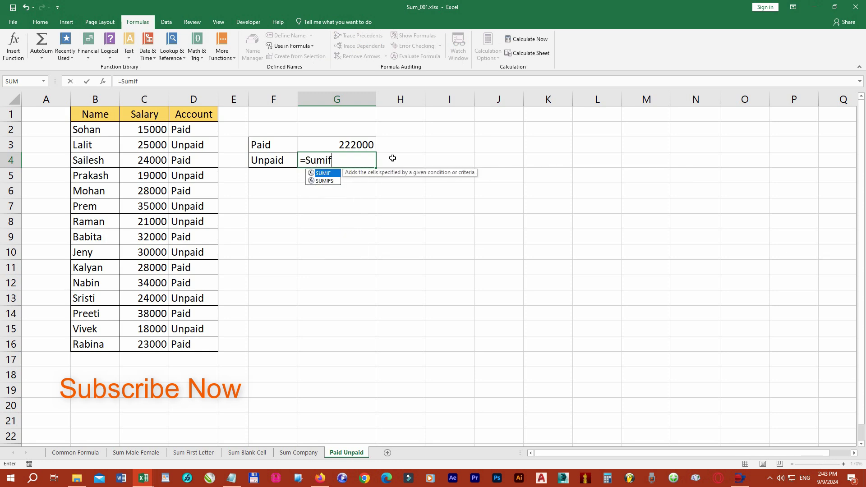
text(()
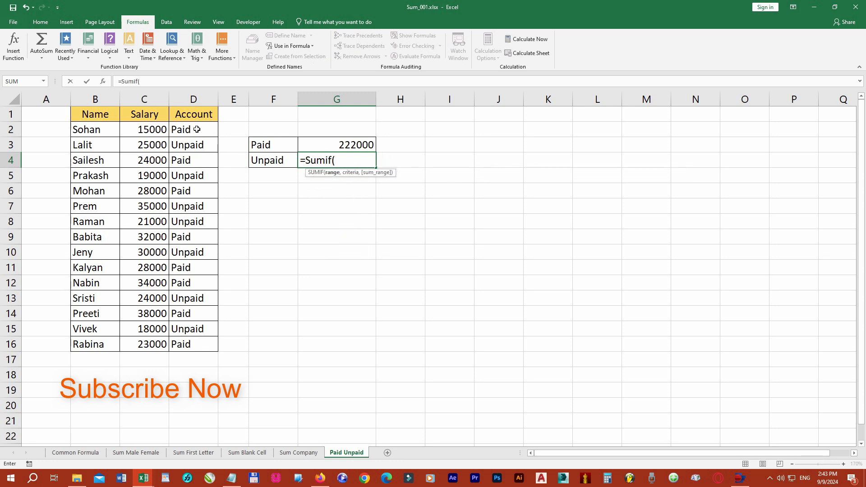
drag(197, 130, 201, 347)
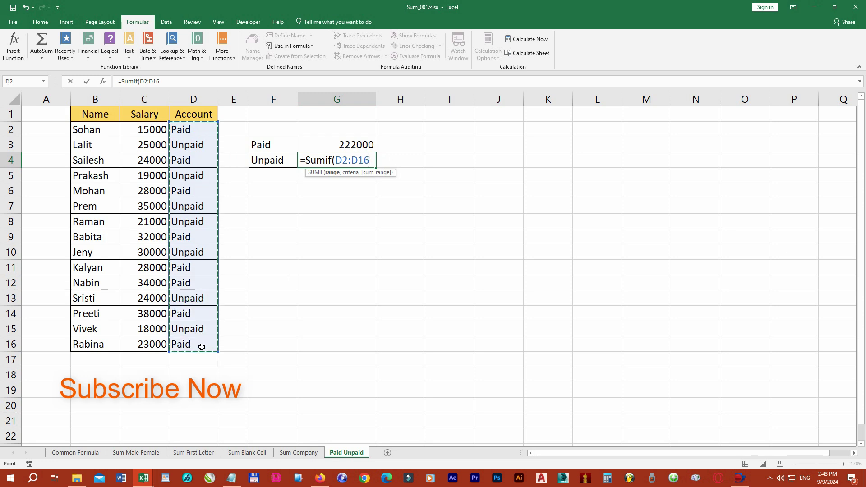
text(,)
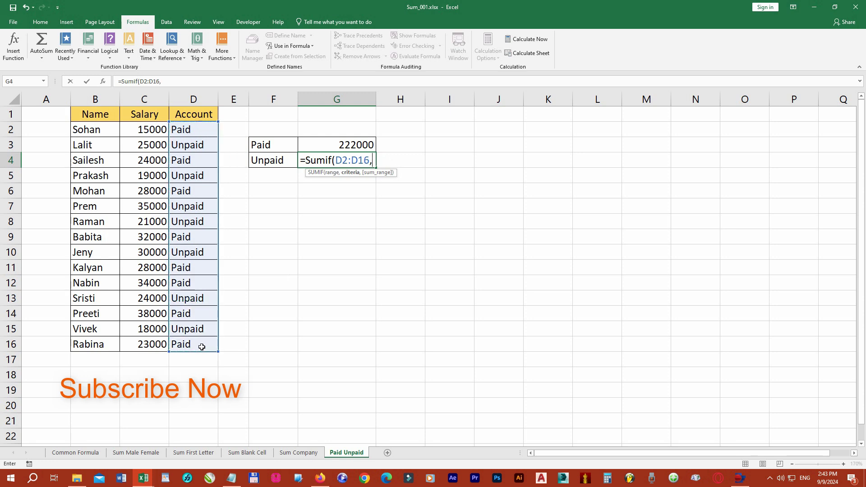
click(274, 163)
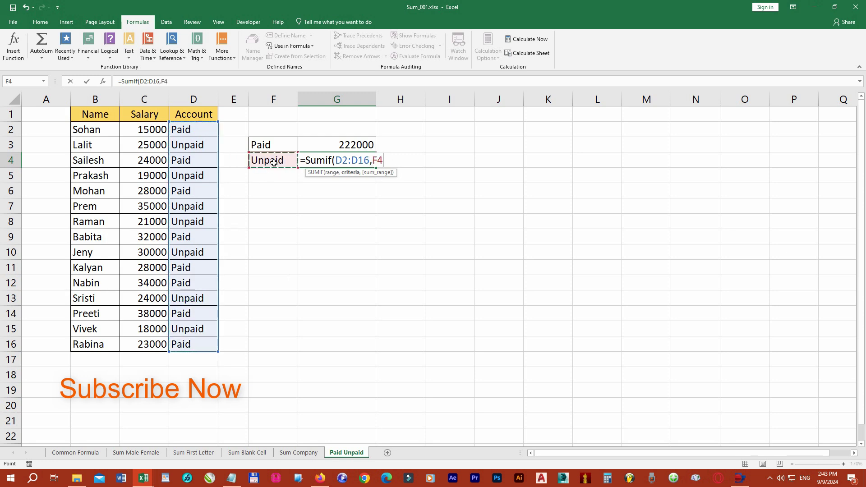
text(,)
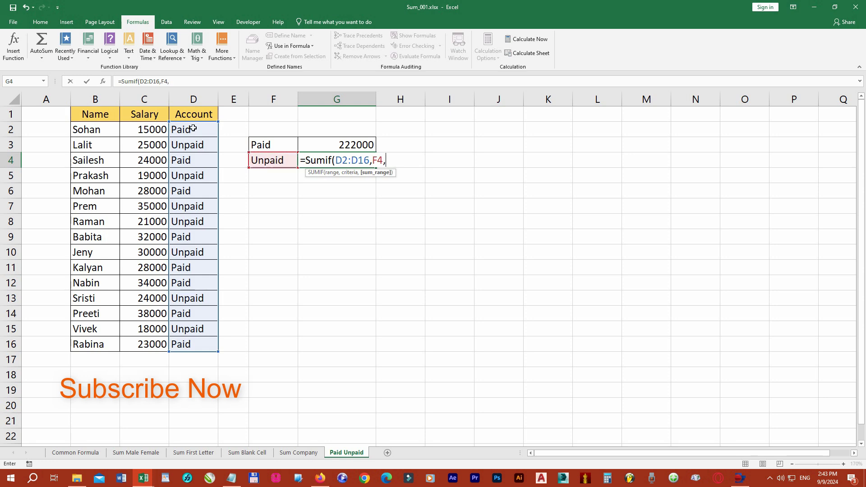
drag(148, 129, 156, 343)
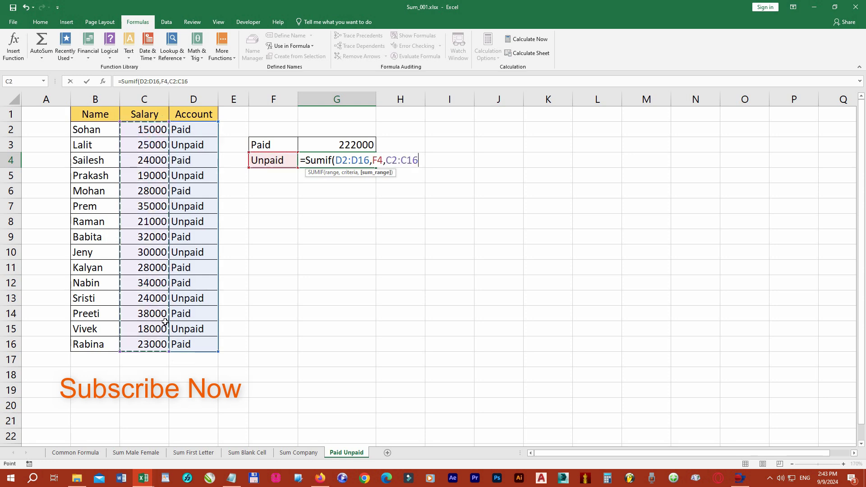
text())
key(Return)
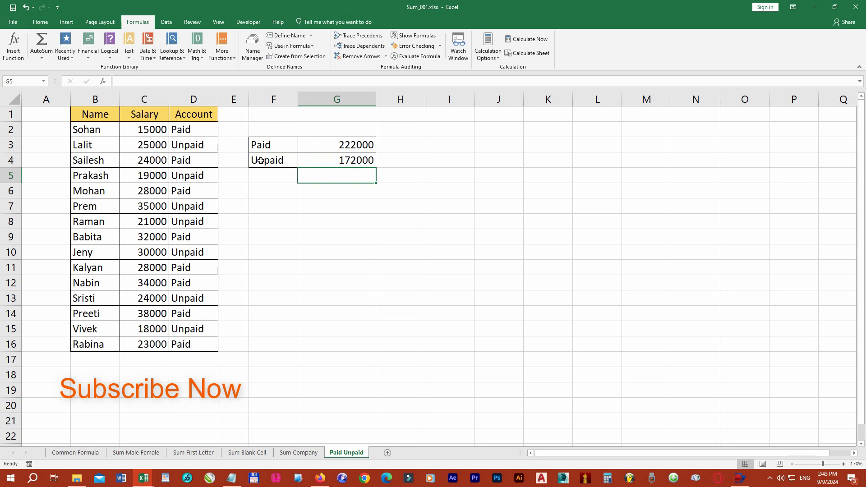
- Review the Account column entries and the Paid and Unpaid totals in cells G3 and G4
click(203, 130)
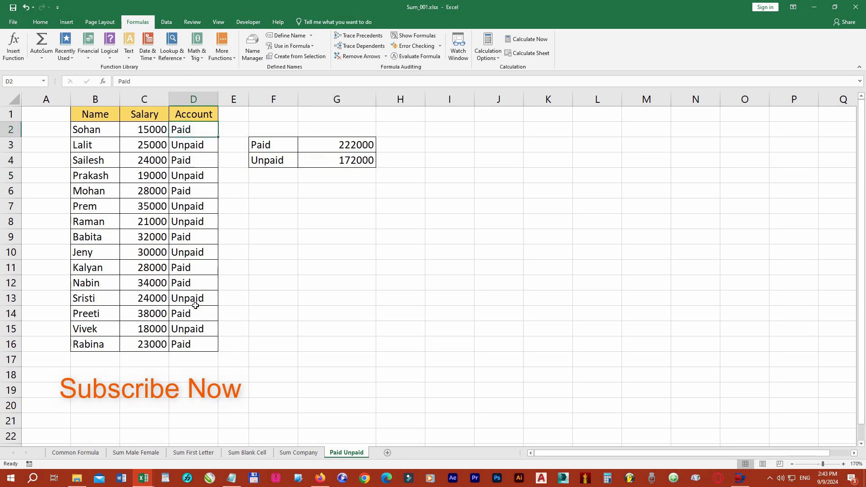
click(205, 344)
click(271, 143)
click(348, 144)
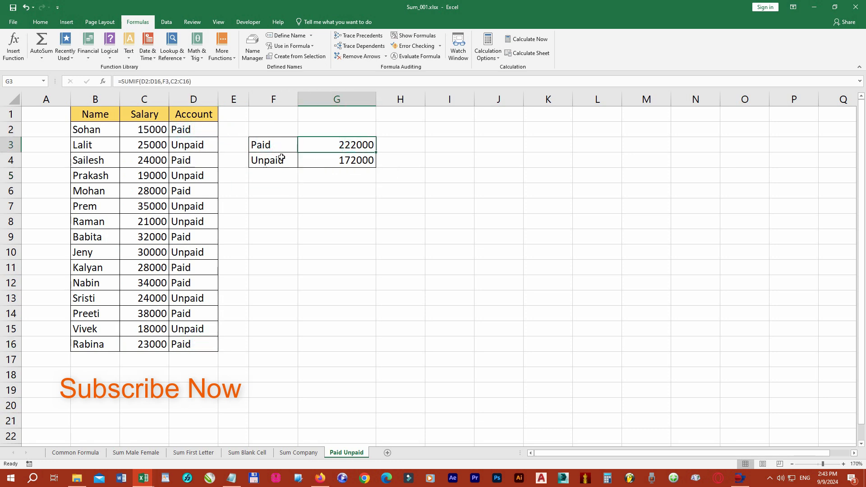
click(272, 160)
click(332, 162)
click(260, 178)
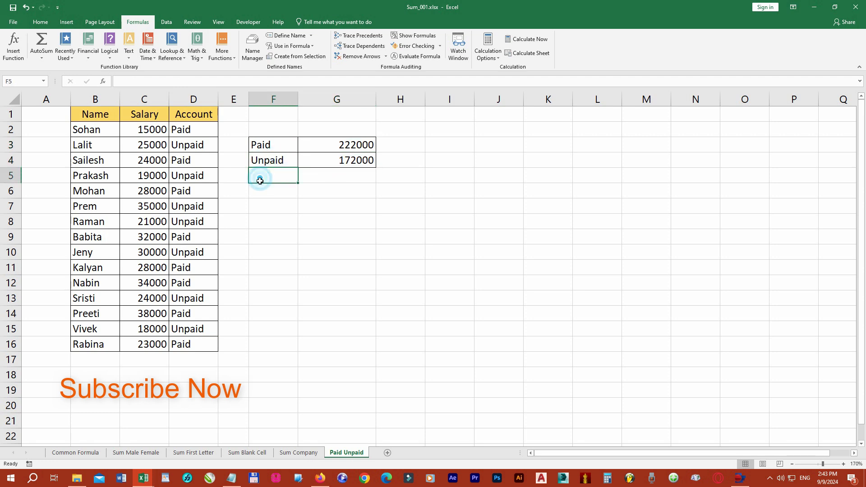
click(95, 361)
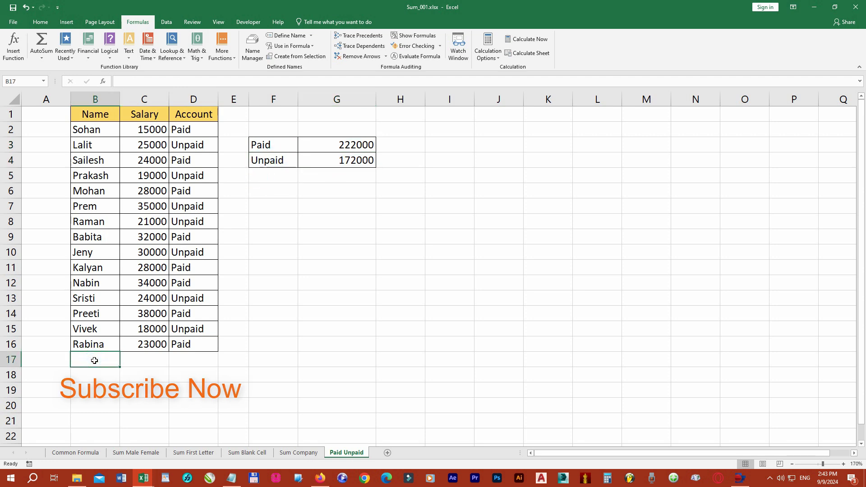